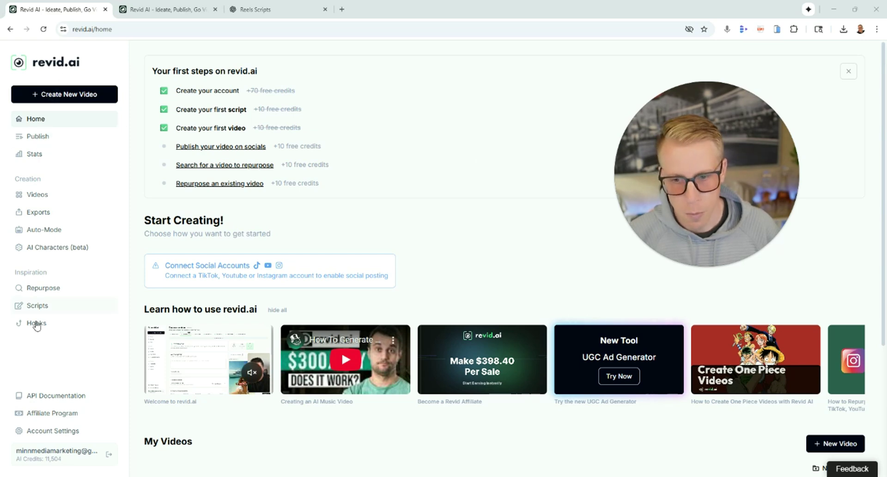
Step: Open the new-video page, close the duplicate Revid AI tab, and browse the Script to Video form
left_click(59, 96)
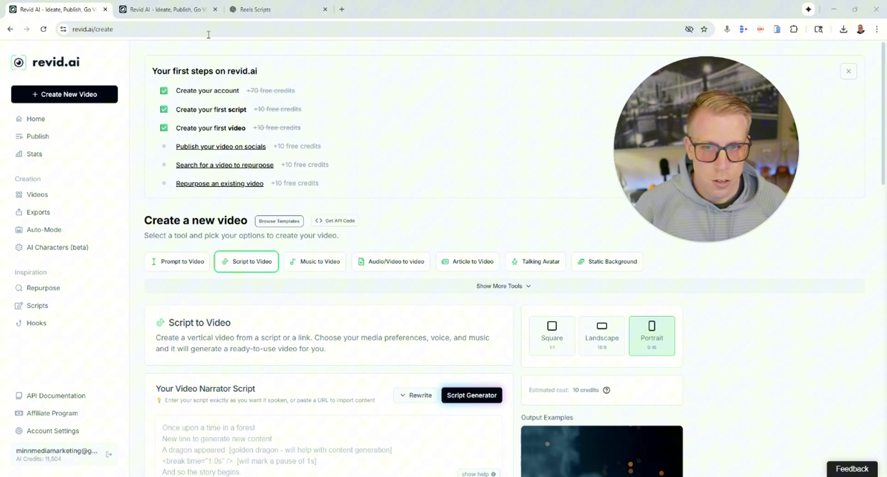
left_click(215, 9)
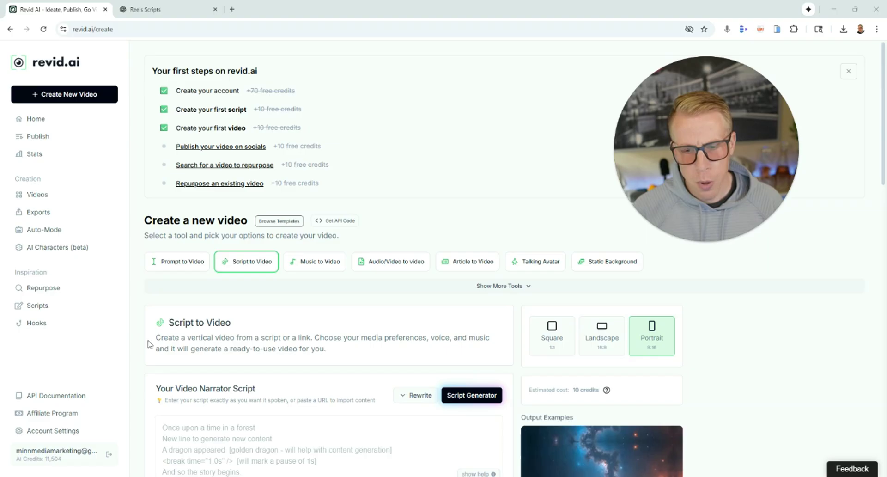
scroll(145, 342, "down", 3)
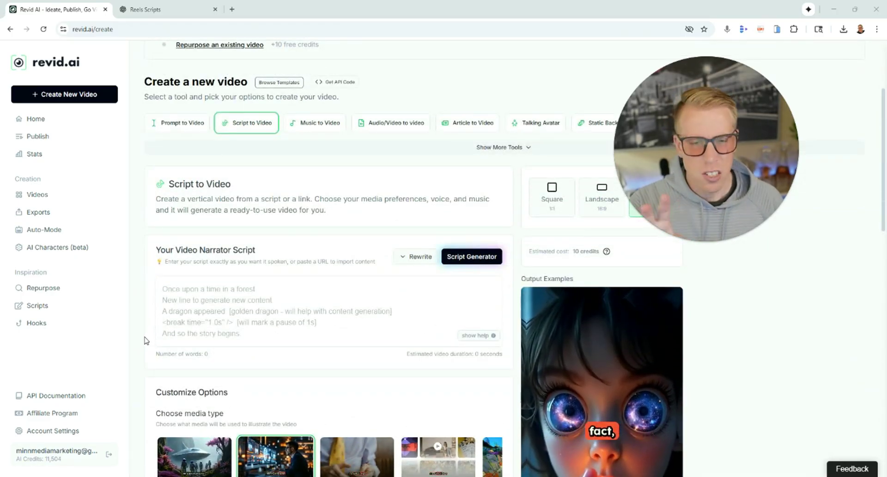
scroll(145, 342, "down", 1)
scroll(146, 341, "down", 1)
scroll(146, 341, "up", 4)
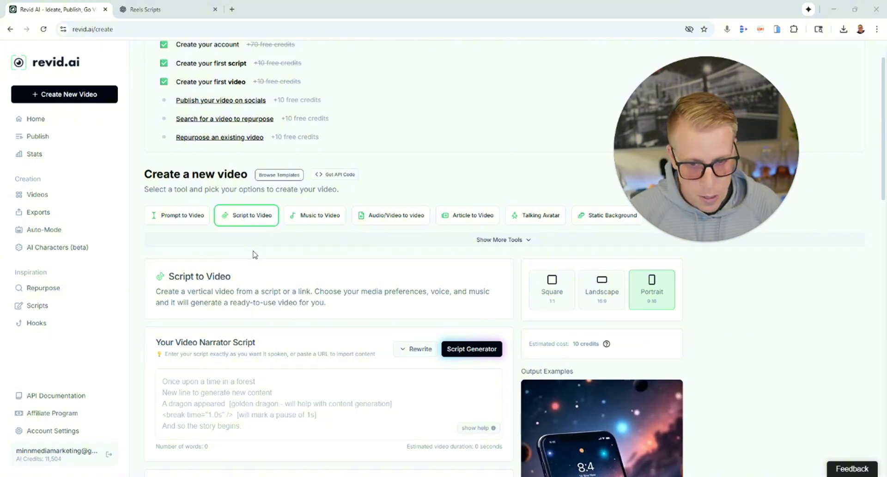
Step: Switch to the Prompt to Video tool and enter the prompt '5 easy ways to save money'
left_click(171, 220)
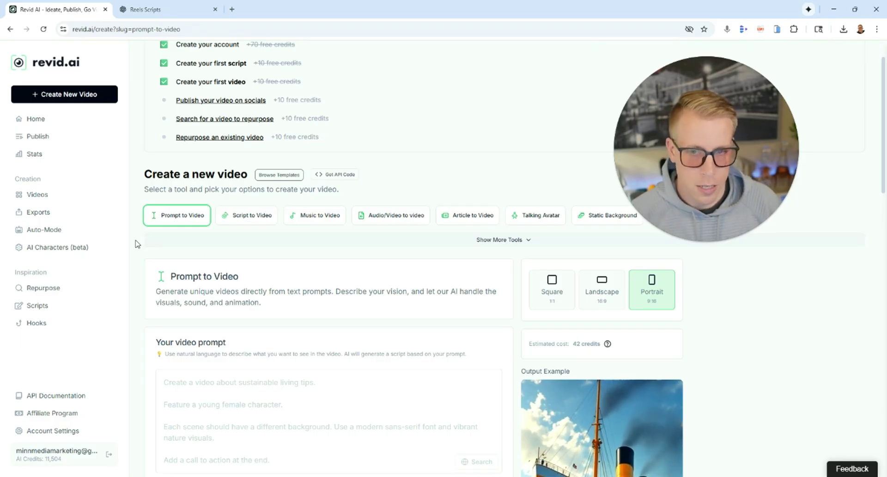
scroll(137, 244, "down", 2)
scroll(153, 218, "up", 1)
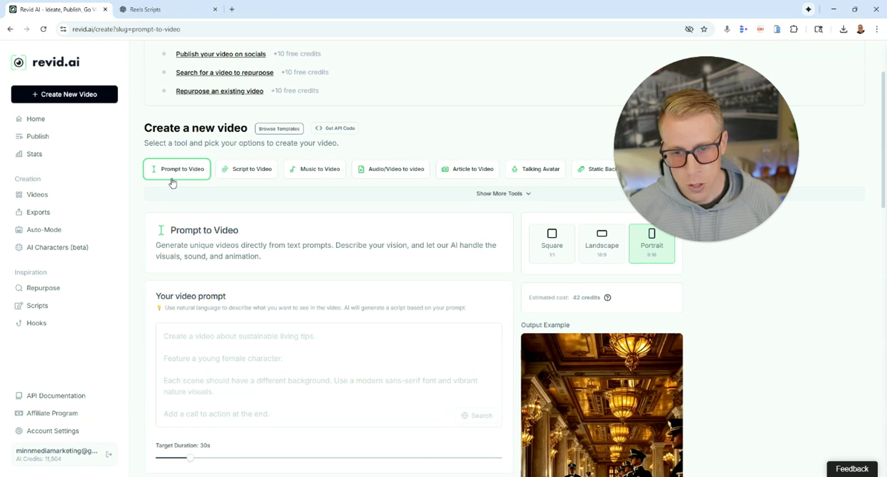
scroll(156, 239, "down", 3)
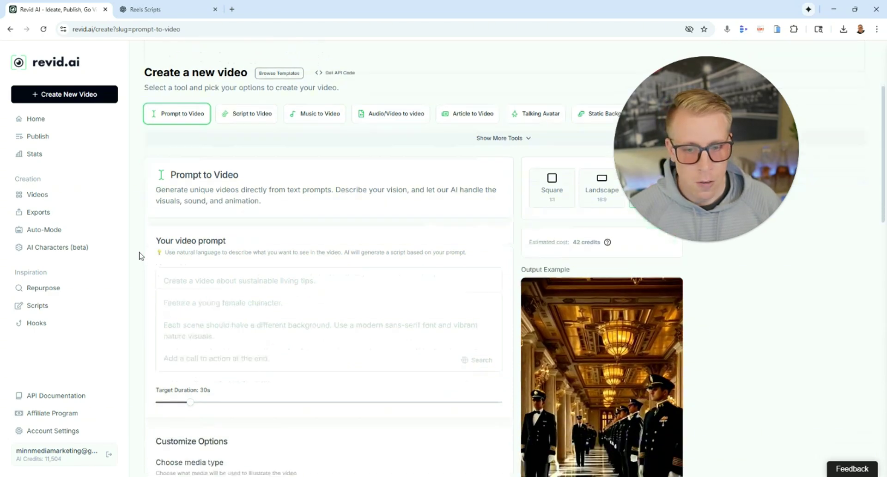
left_click(270, 226)
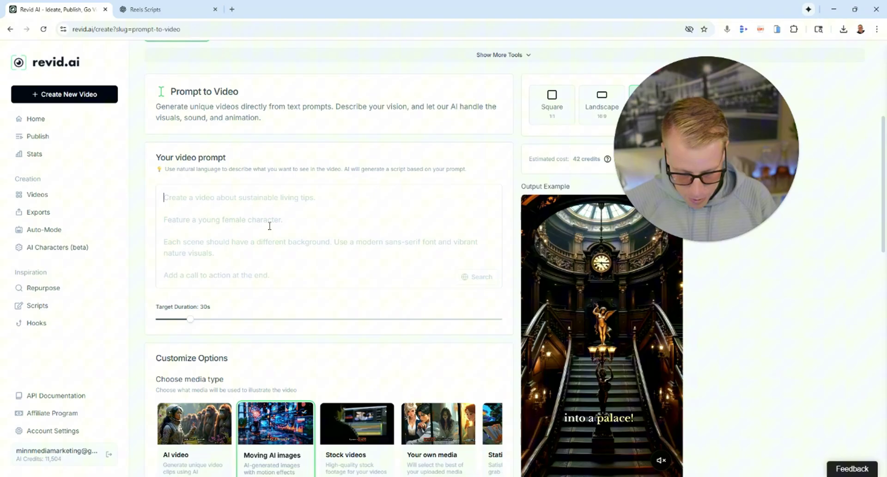
type("5 easy ways to save money")
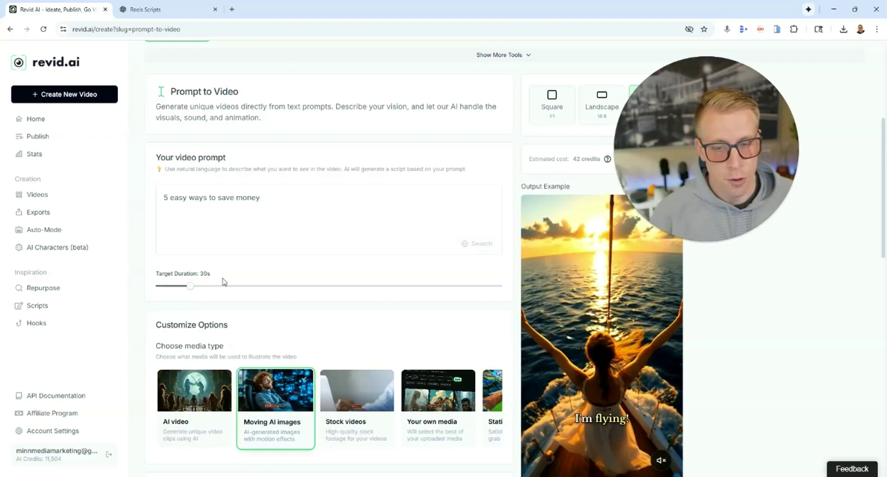
Step: Choose AI video instead of Moving AI images as the media type, giving a 130-credit estimate
scroll(208, 324, "down", 2)
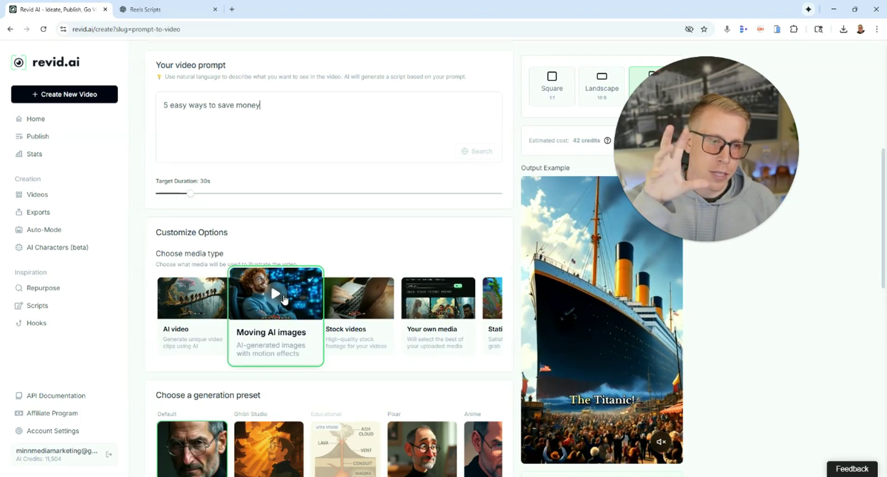
mouse_move(368, 290)
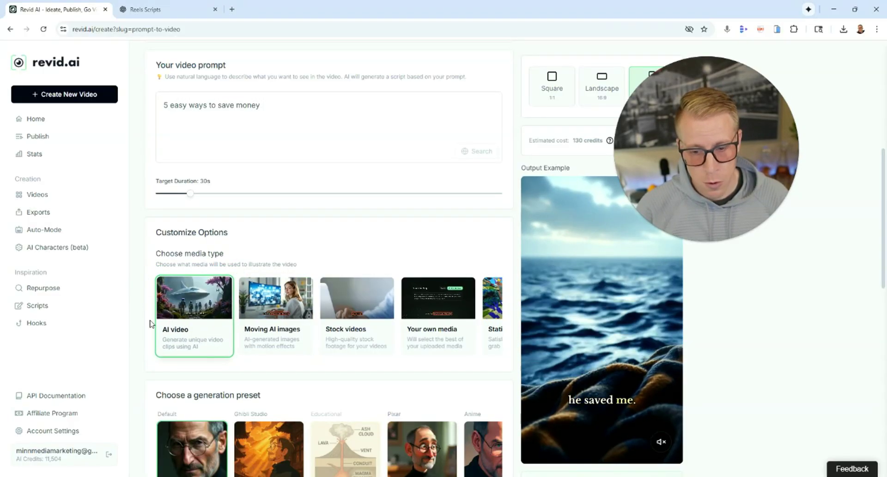
scroll(146, 324, "down", 3)
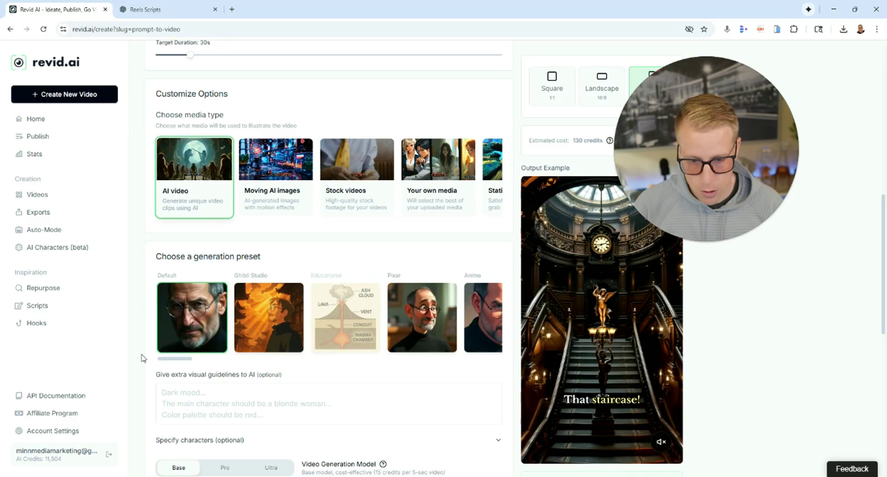
scroll(143, 357, "down", 3)
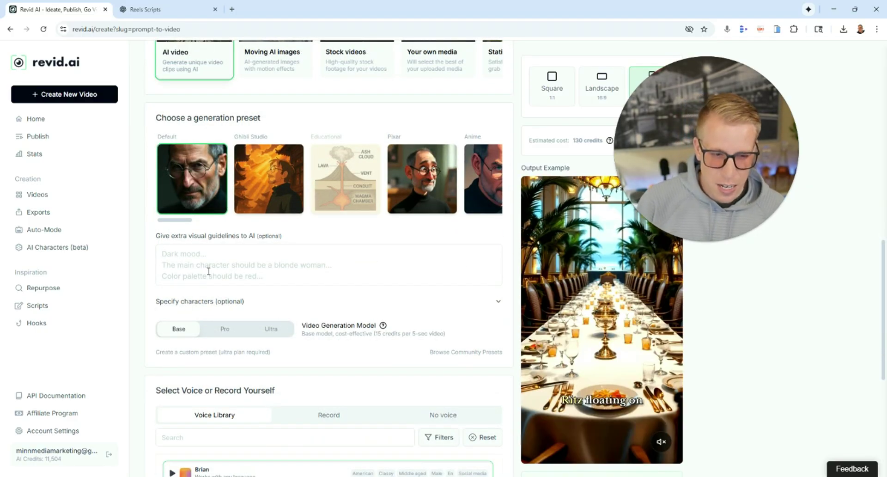
scroll(146, 394, "down", 3)
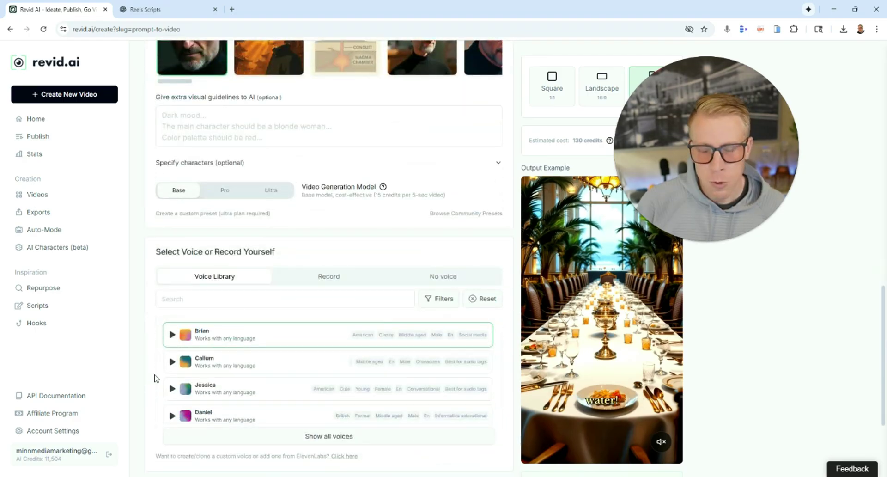
Step: Expand the voice list to show all voices and highlight the custom voice cloning note
scroll(157, 378, "down", 3)
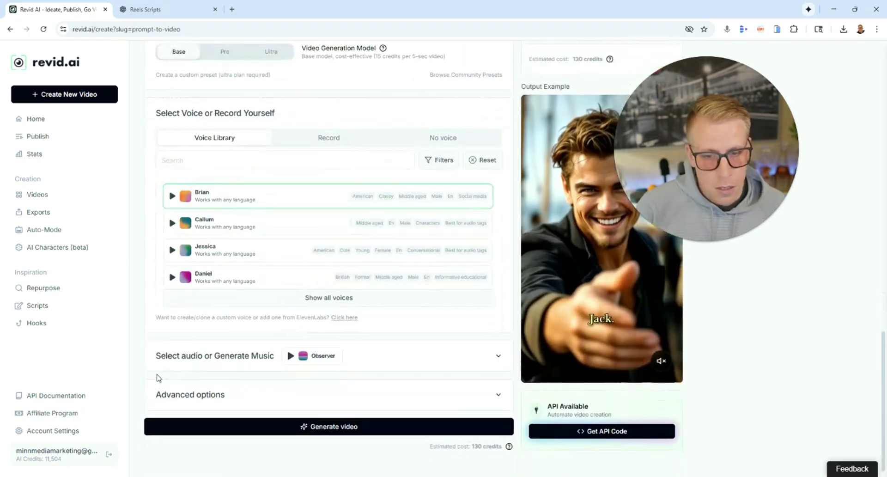
scroll(161, 378, "up", 1)
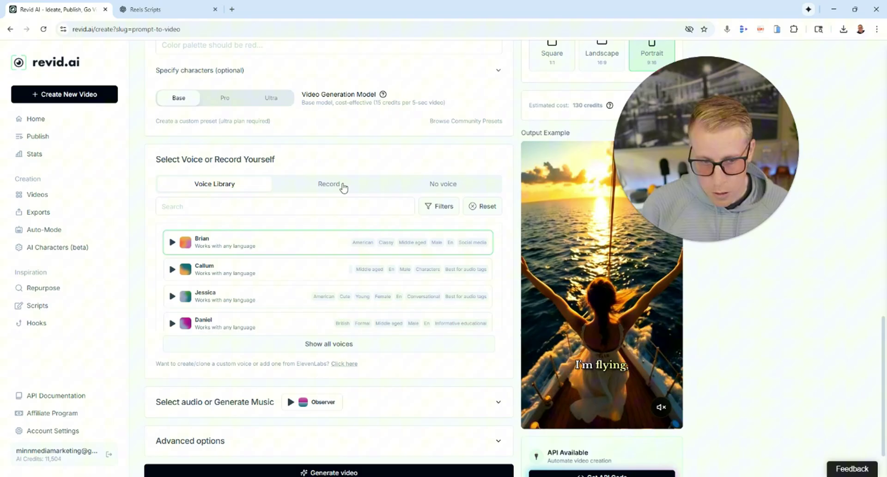
left_click(340, 345)
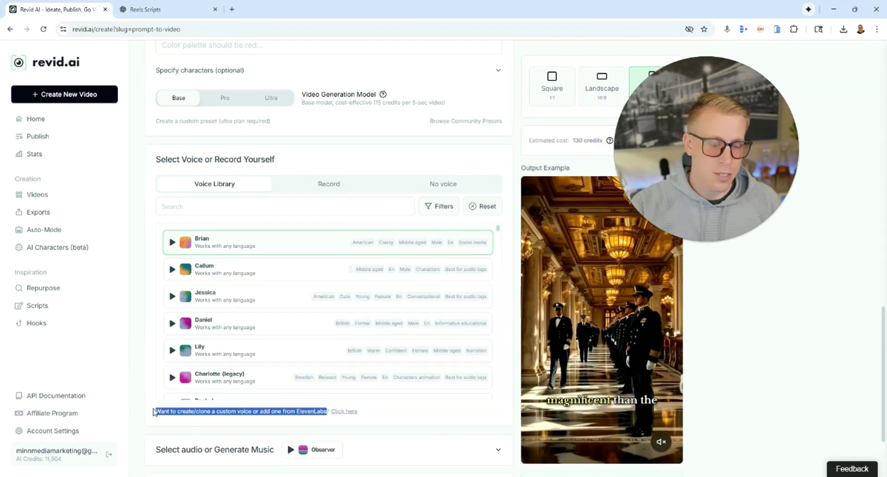
left_click_drag(157, 413, 224, 413)
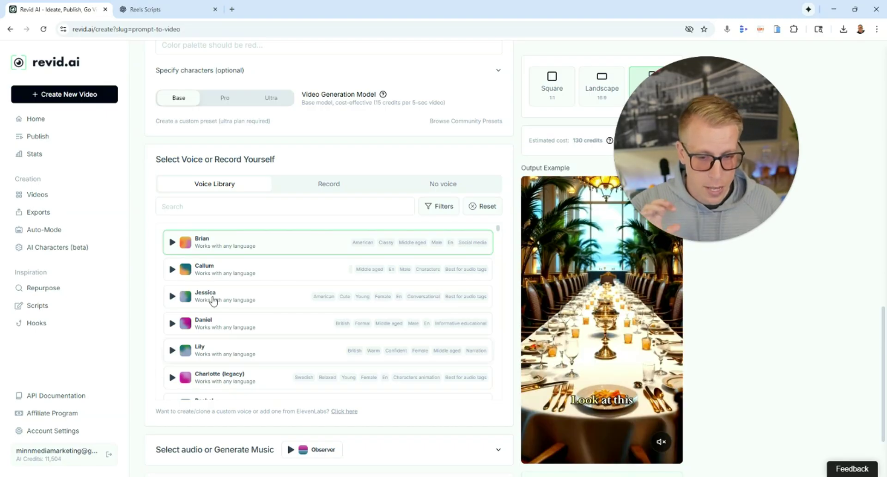
scroll(236, 359, "down", 2)
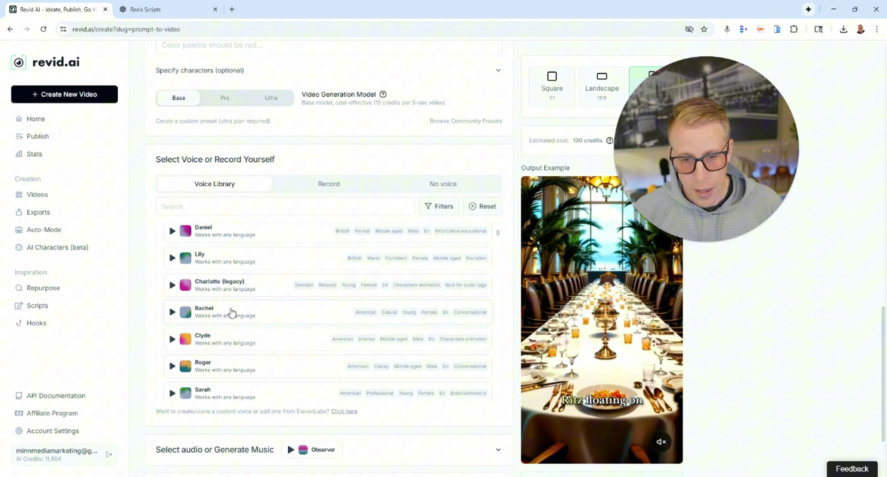
Step: Preview the Charlotte (legacy) voice, then preview and select Roger as the narrator
left_click(172, 285)
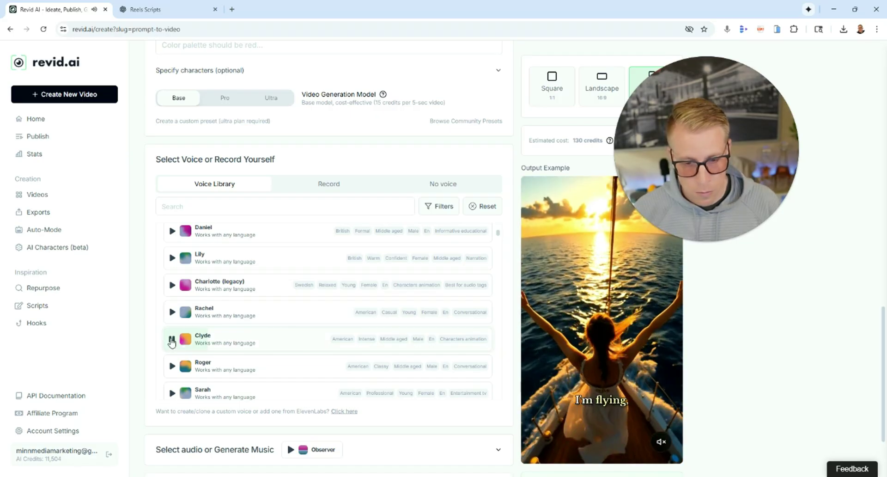
left_click(172, 367)
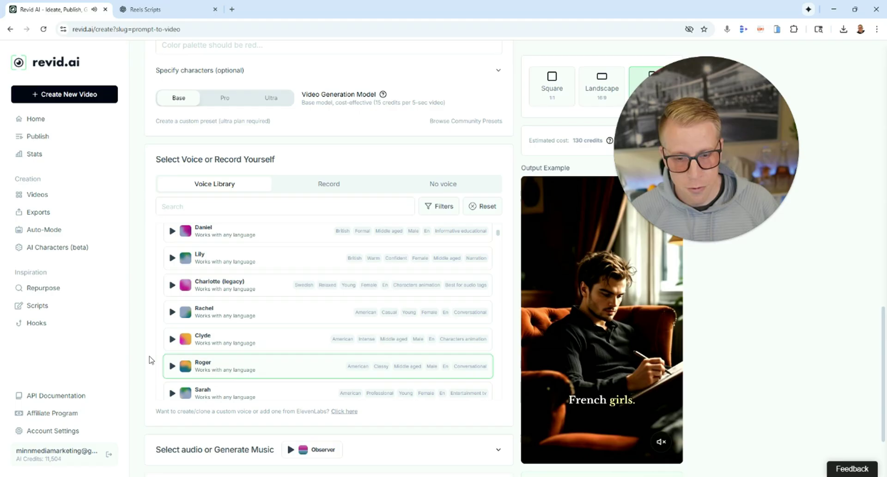
scroll(150, 360, "up", 3)
scroll(150, 360, "down", 4)
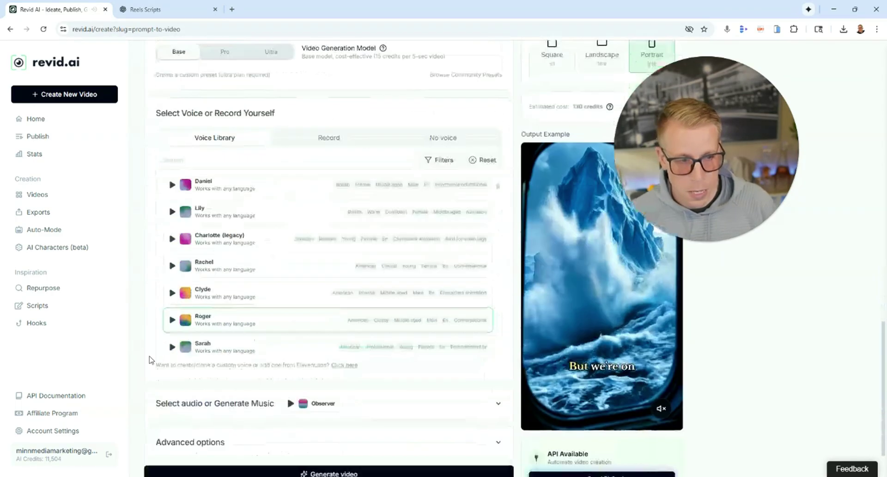
scroll(150, 360, "down", 1)
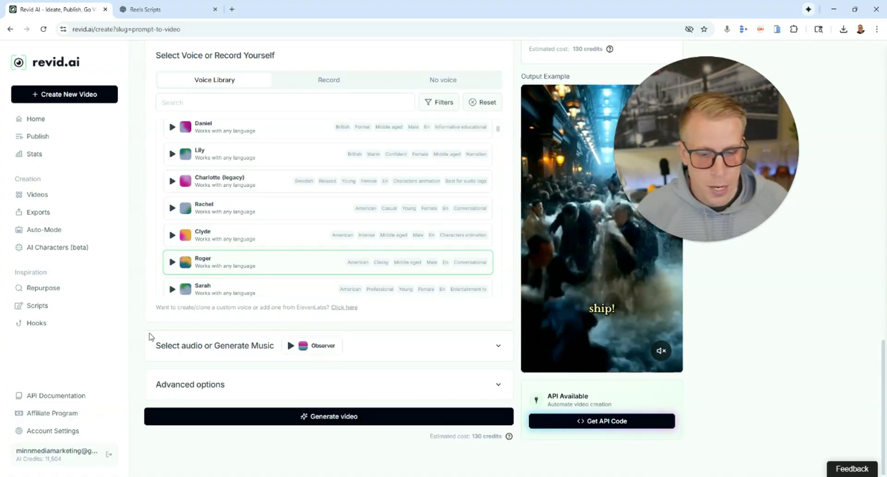
Step: Generate the video, then open 'Bigfoot: The Unseen Giant' from Your Videos in the editor
left_click(346, 416)
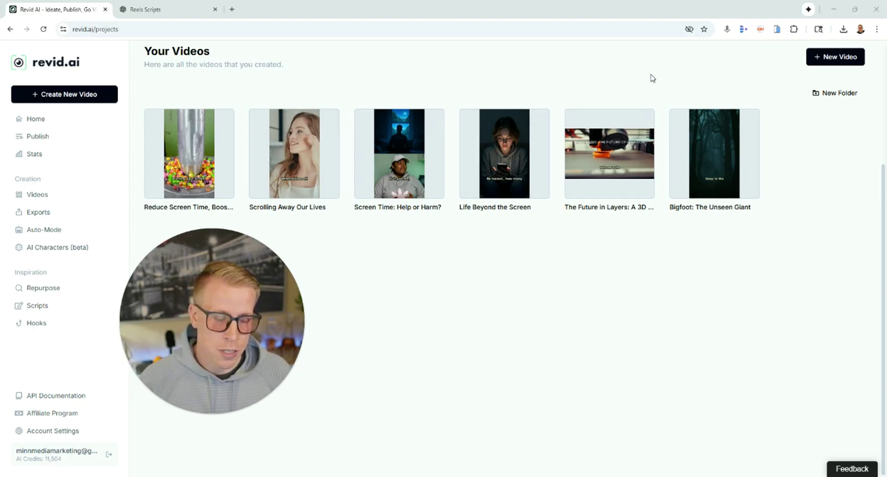
mouse_move(738, 179)
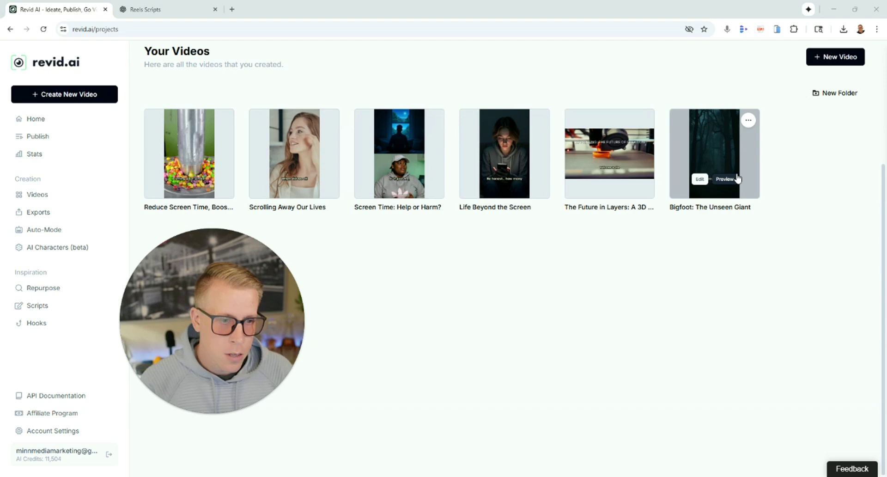
left_click(743, 151)
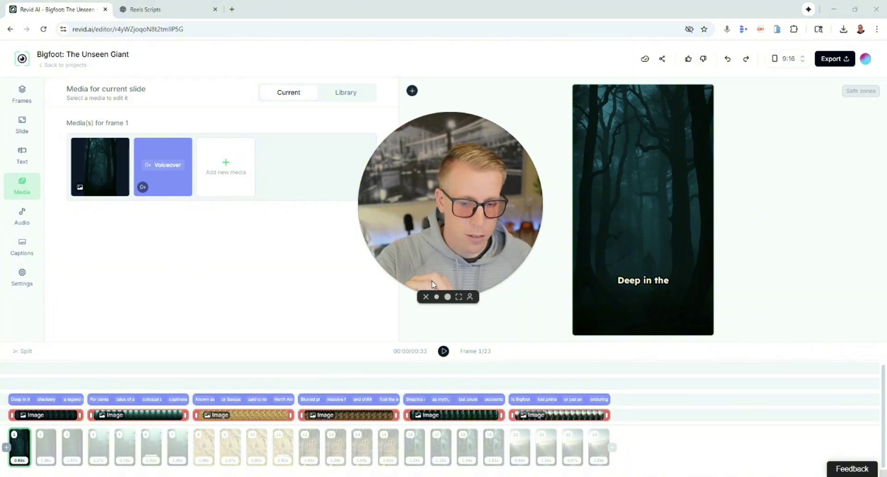
Step: Play the Bigfoot video preview, pause it at frame 4, and go back to the projects list
left_click(443, 352)
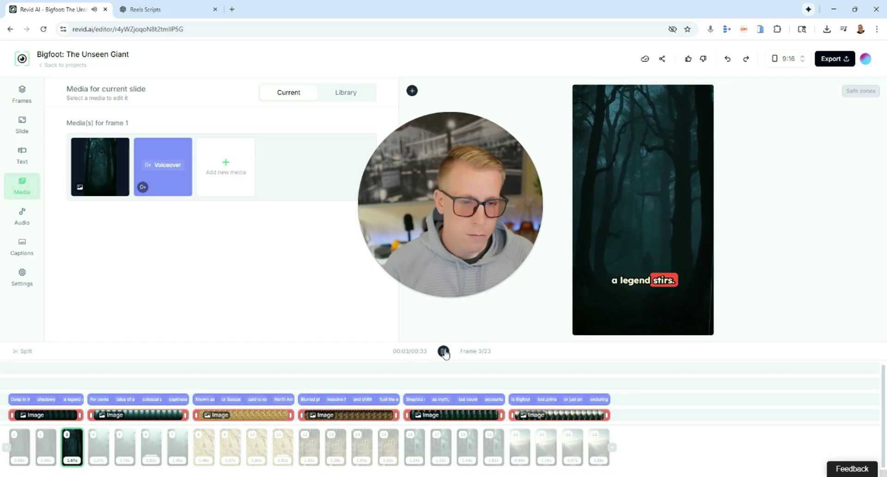
left_click(444, 351)
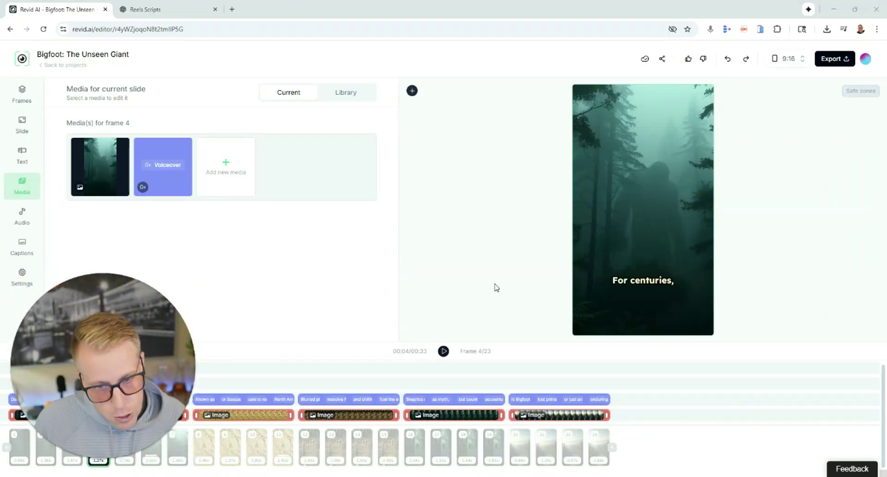
left_click_drag(113, 360, 426, 228)
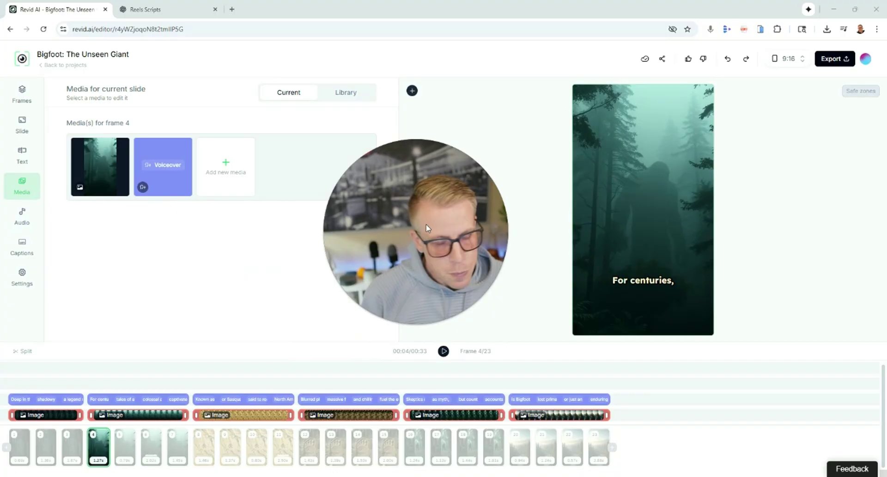
left_click(69, 65)
left_click_drag(399, 261, 440, 235)
left_click(507, 316)
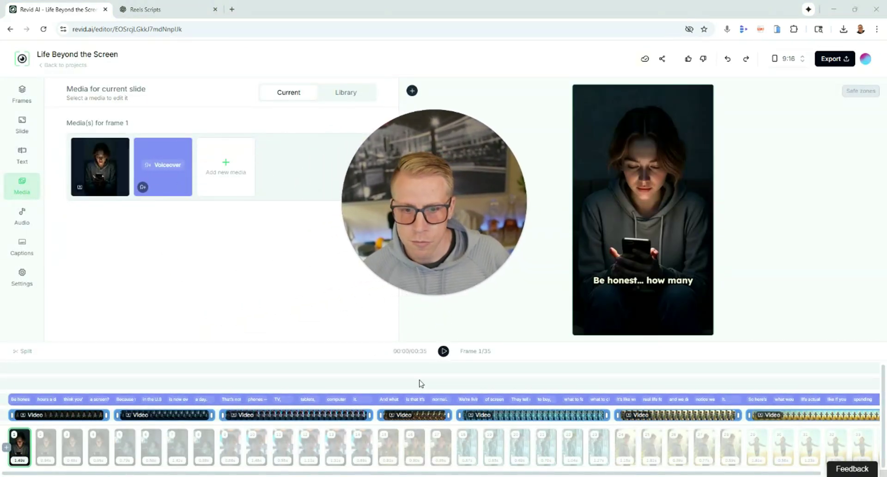
left_click(443, 352)
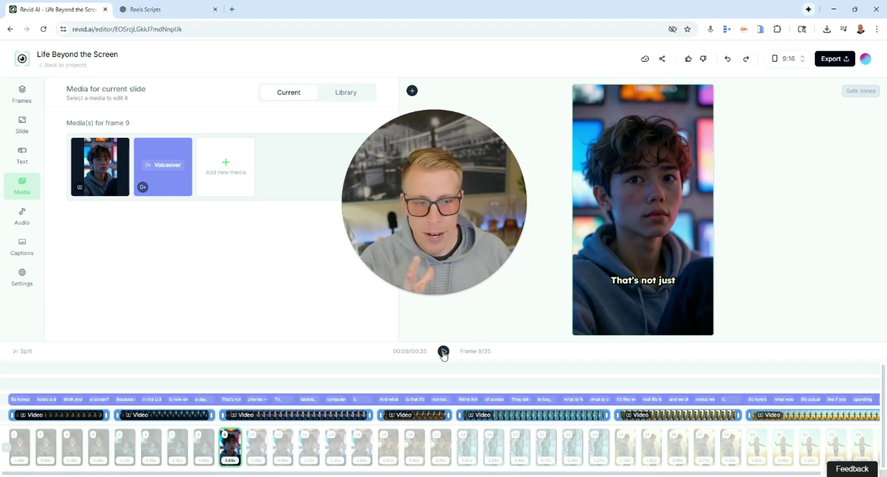
left_click(443, 352)
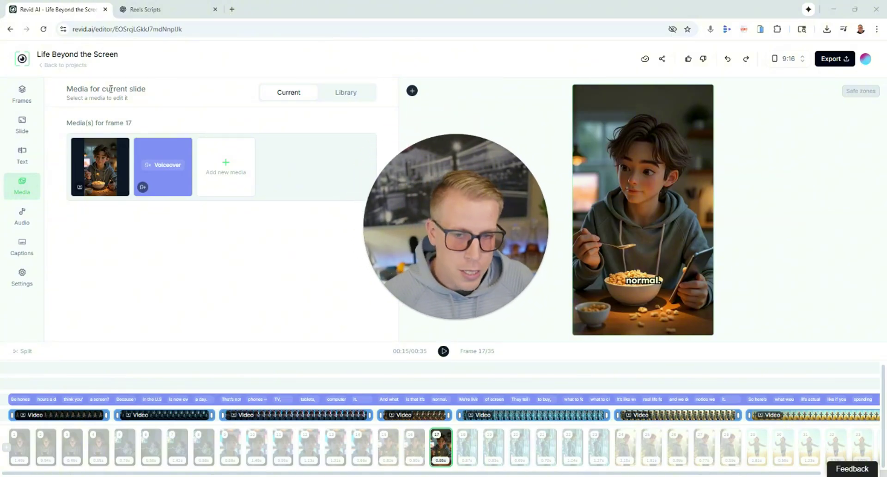
left_click(70, 66)
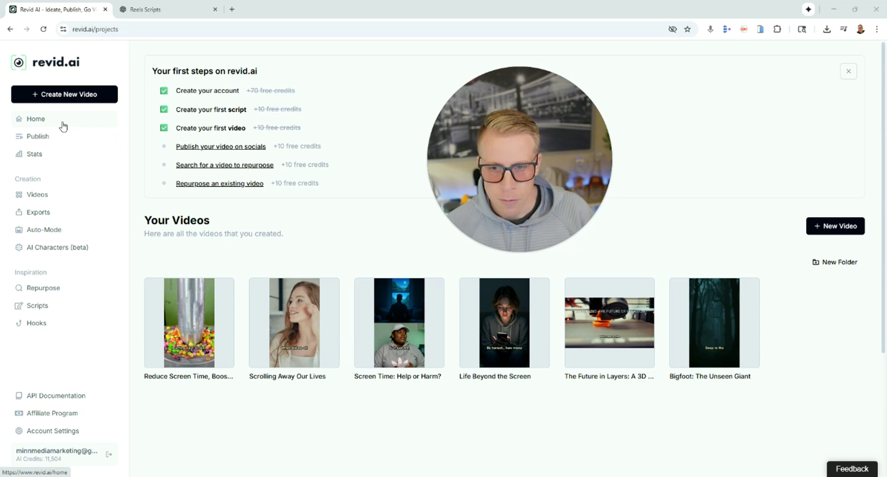
Step: Reload the Home projects list so the new Untitled video shows as generating
left_click(43, 29)
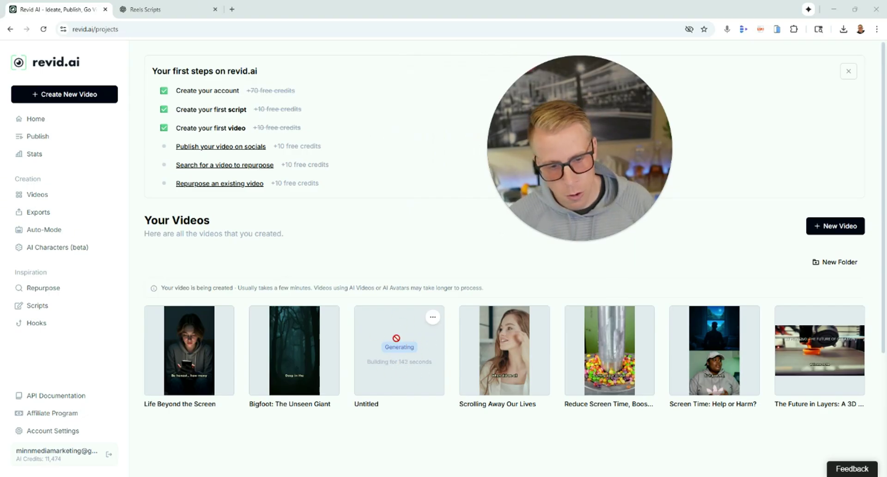
Step: Start a new video with the Talking Avatar tool and scroll through its options
left_click(68, 95)
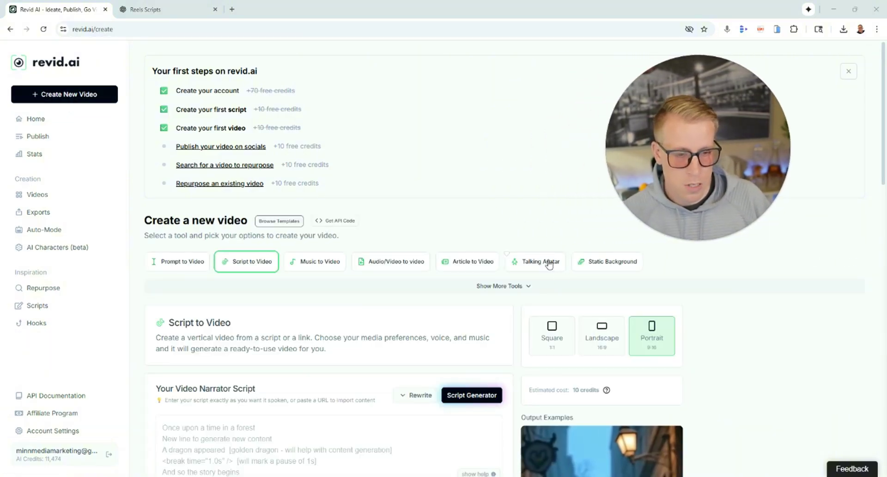
left_click(549, 265)
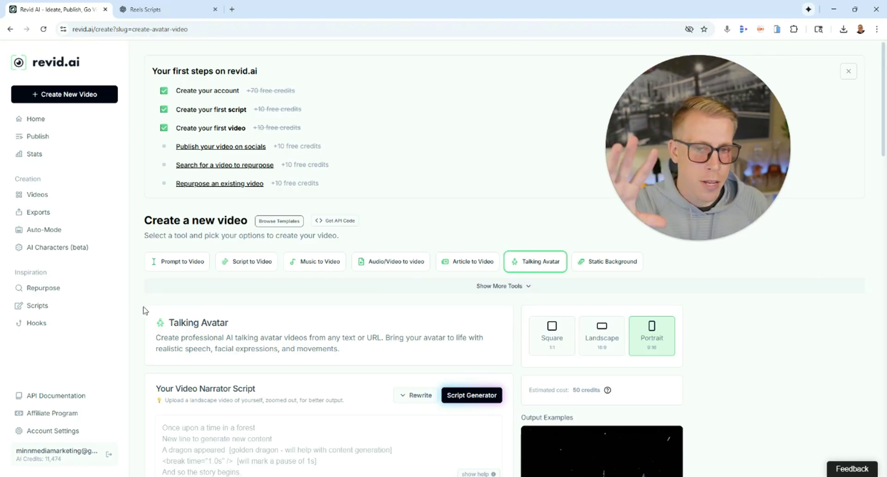
scroll(149, 309, "down", 3)
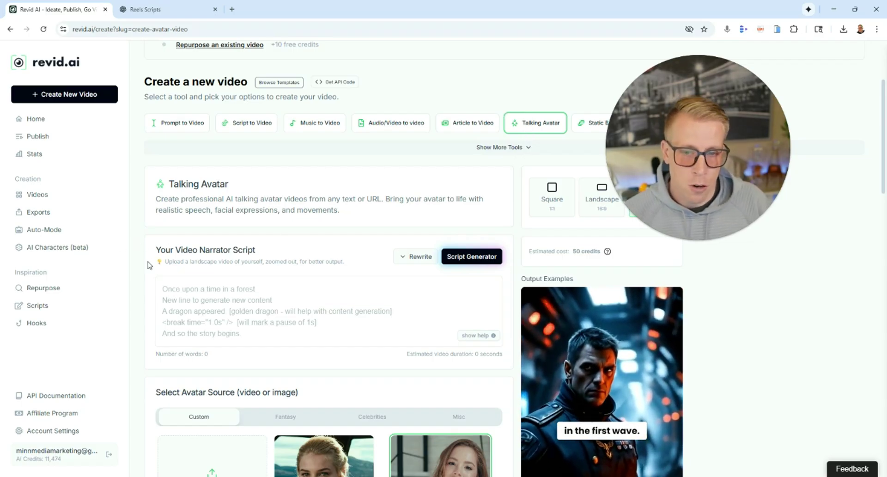
scroll(149, 265, "down", 3)
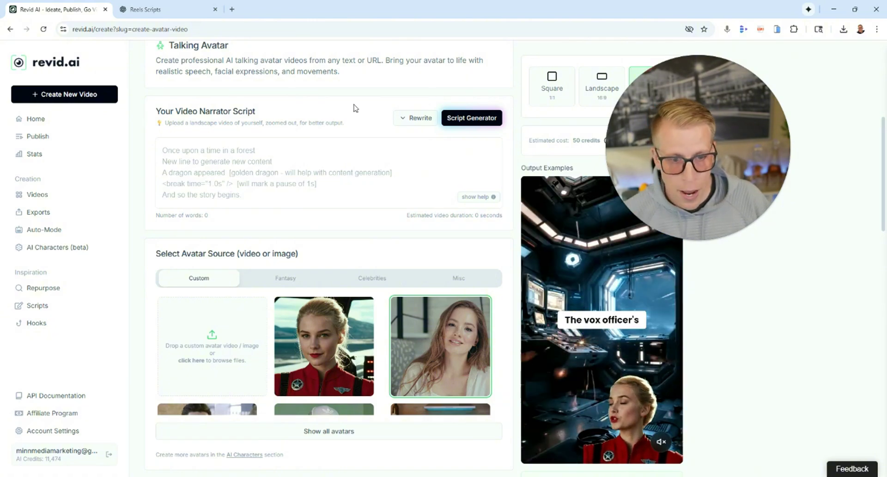
scroll(337, 369, "down", 1)
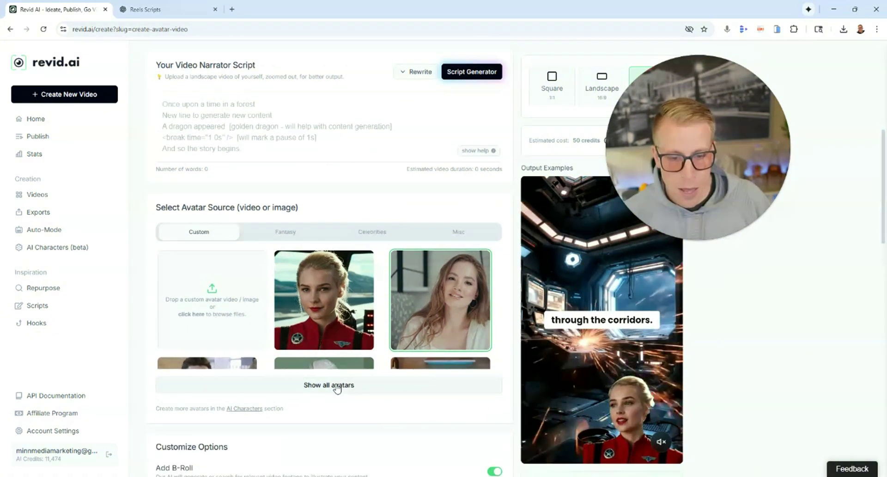
Step: Show all avatars, browse the full selection, and return to the Home page
left_click(337, 390)
scroll(301, 370, "down", 3)
scroll(300, 370, "up", 3)
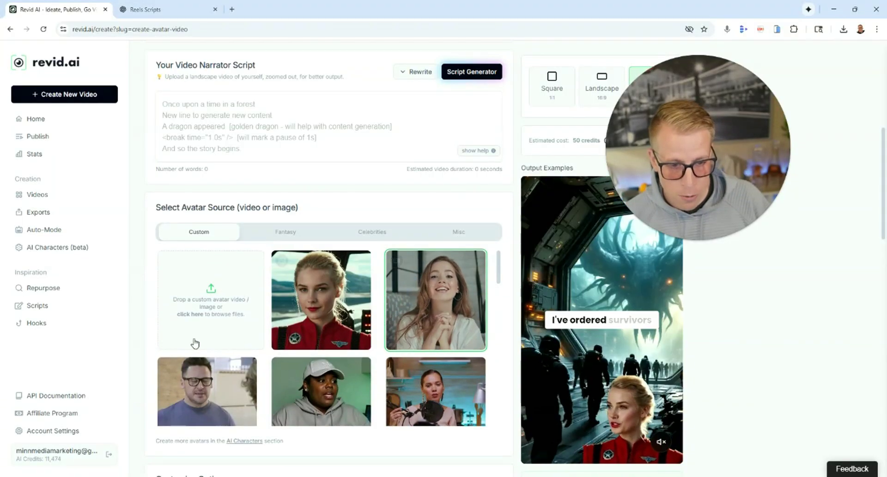
scroll(195, 343, "down", 10)
scroll(134, 359, "down", 3)
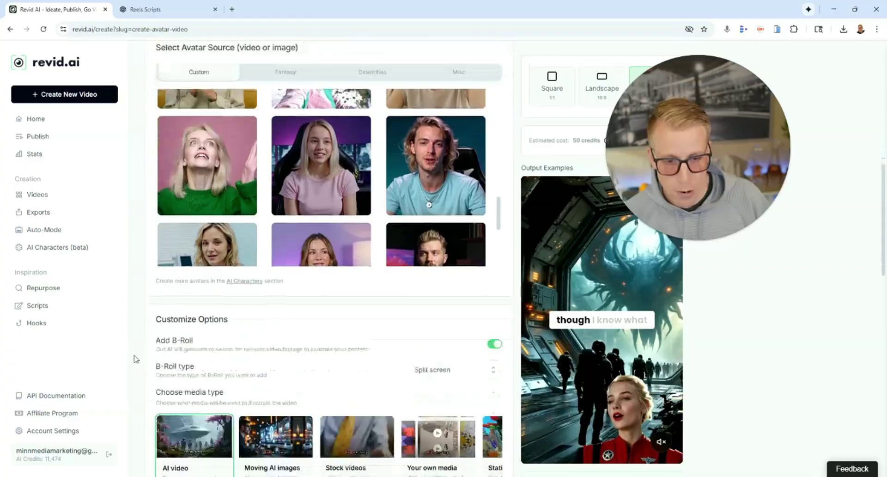
scroll(134, 359, "down", 2)
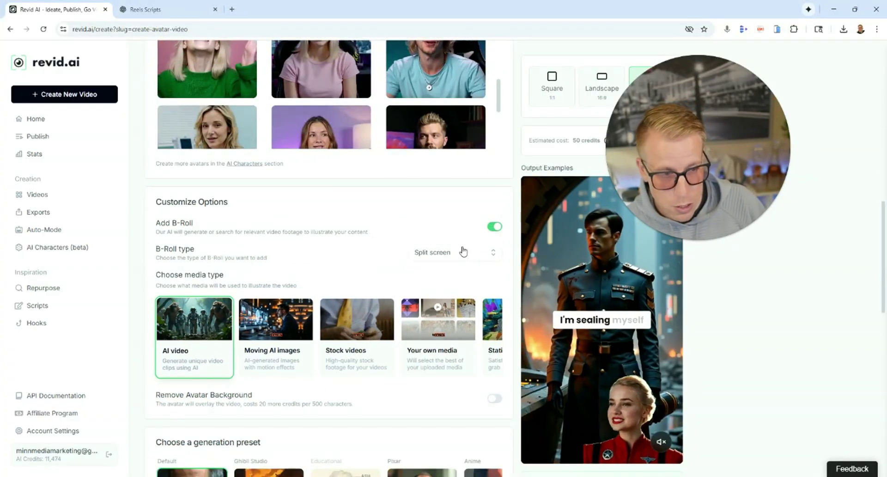
left_click(67, 122)
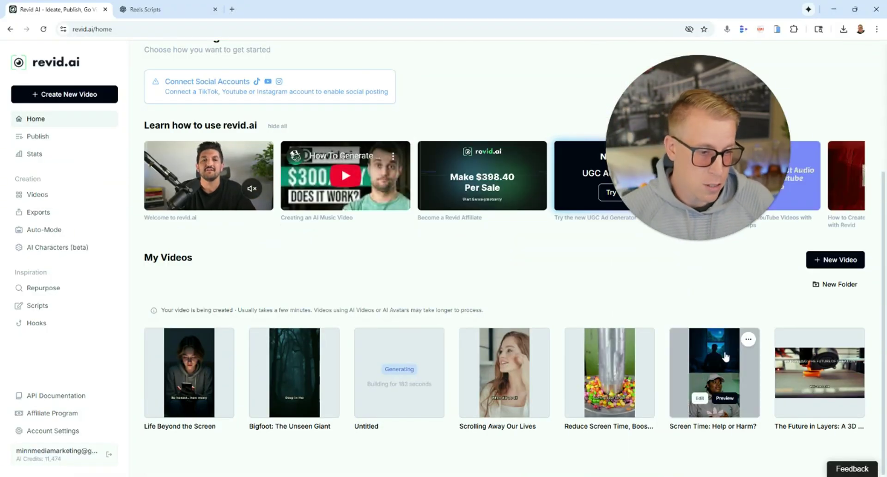
Step: Open 'Screen Time: Help or Harm?', play and pause its preview, then return to projects
left_click(711, 365)
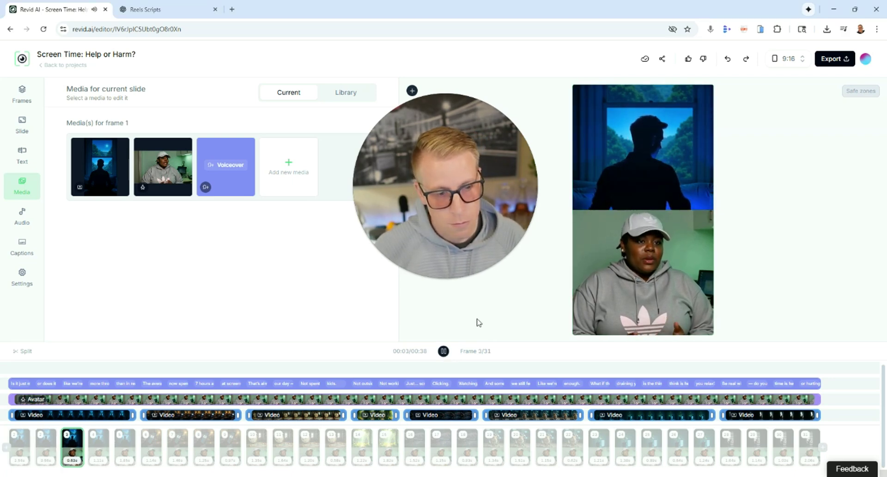
left_click(444, 351)
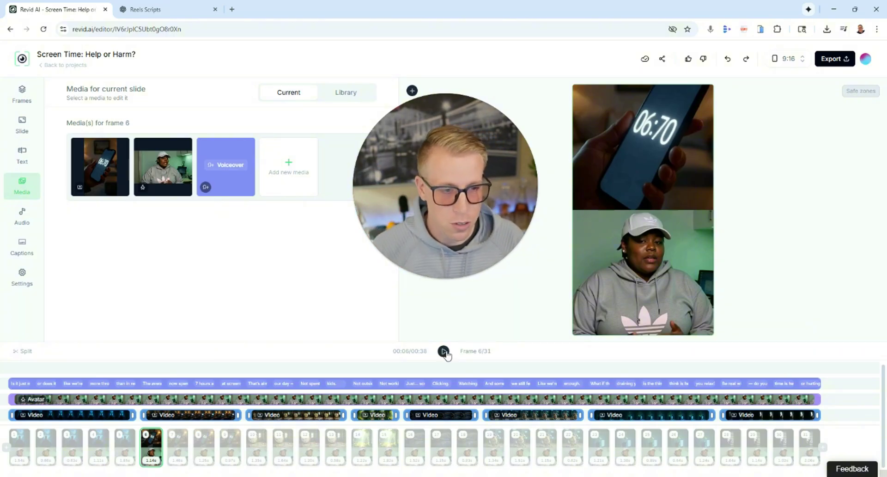
left_click(444, 351)
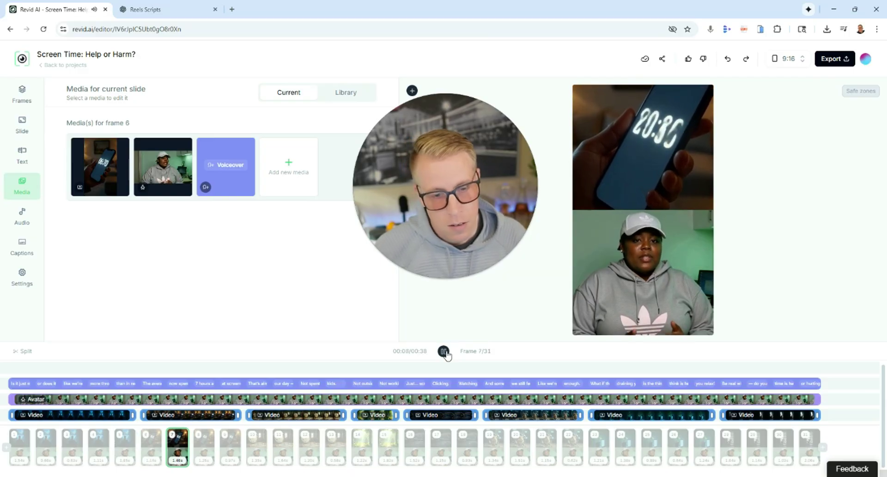
left_click(444, 351)
left_click(63, 66)
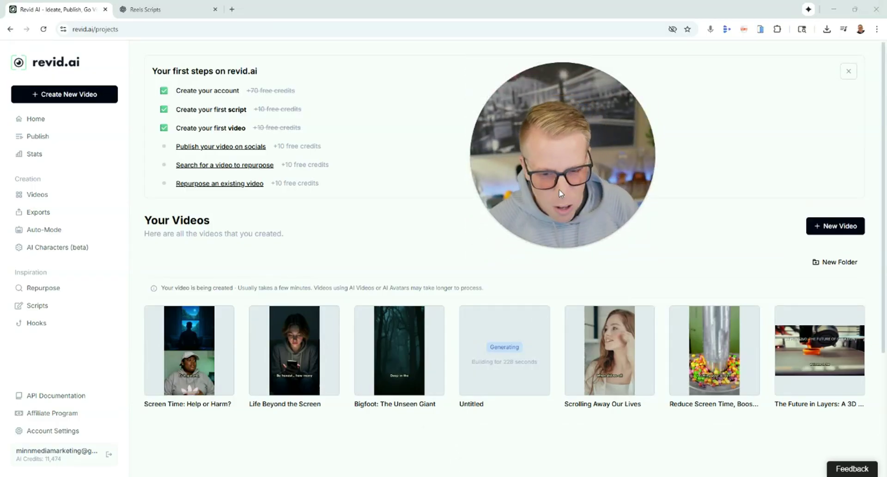
mouse_move(618, 352)
left_click(618, 336)
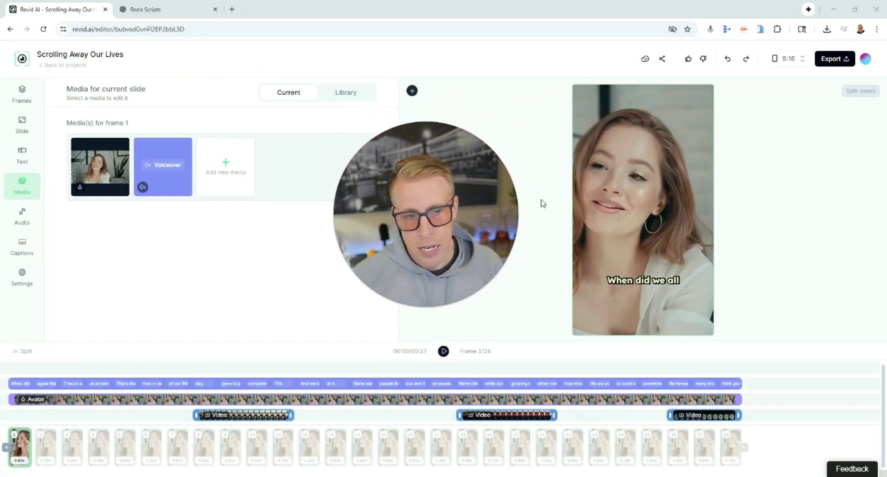
left_click(443, 351)
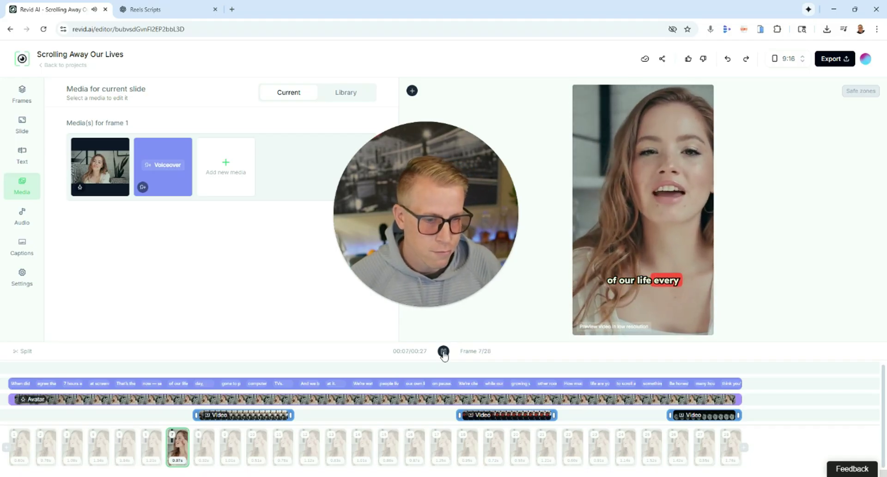
left_click(444, 351)
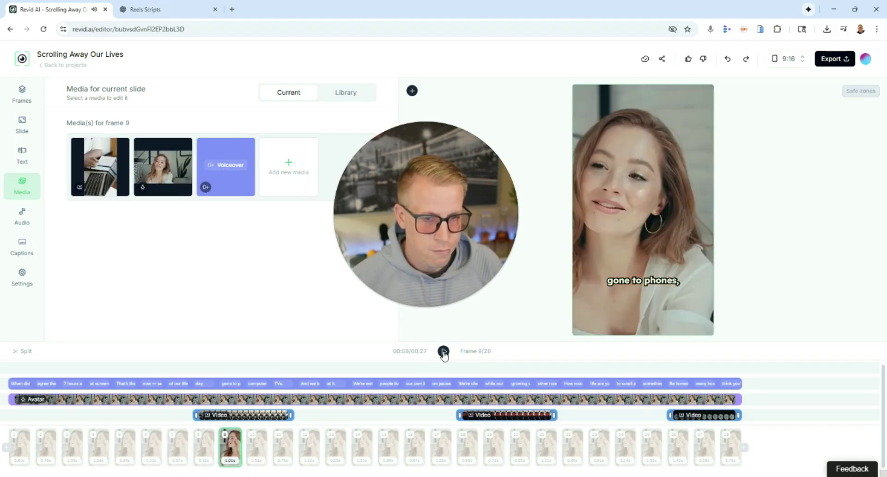
left_click(60, 66)
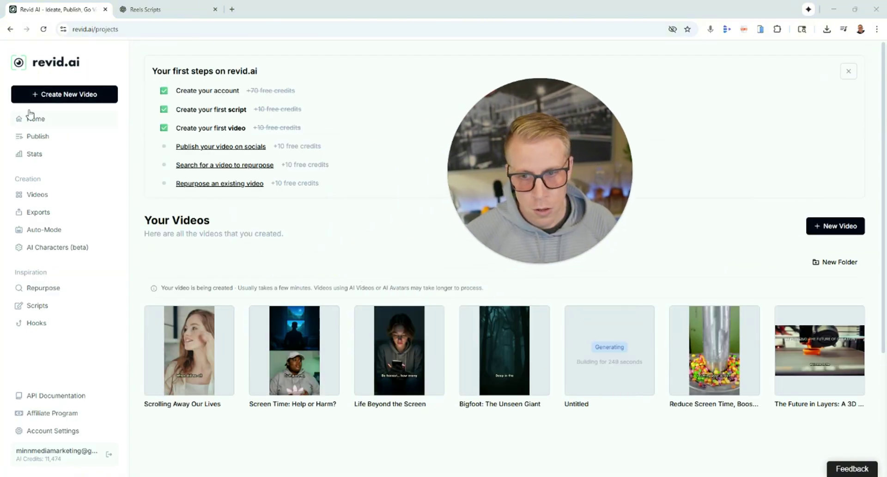
Step: Pick the Static Background tool for a new video, scroll through its settings, then go Home
left_click(75, 97)
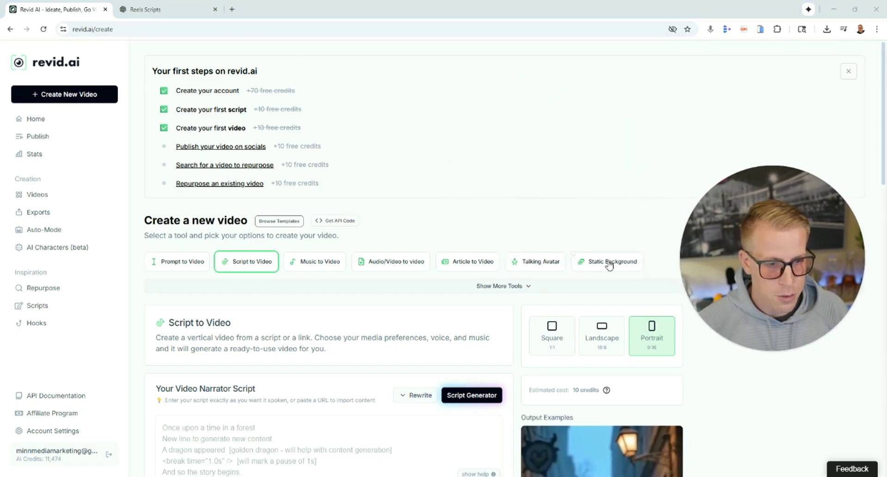
left_click(604, 263)
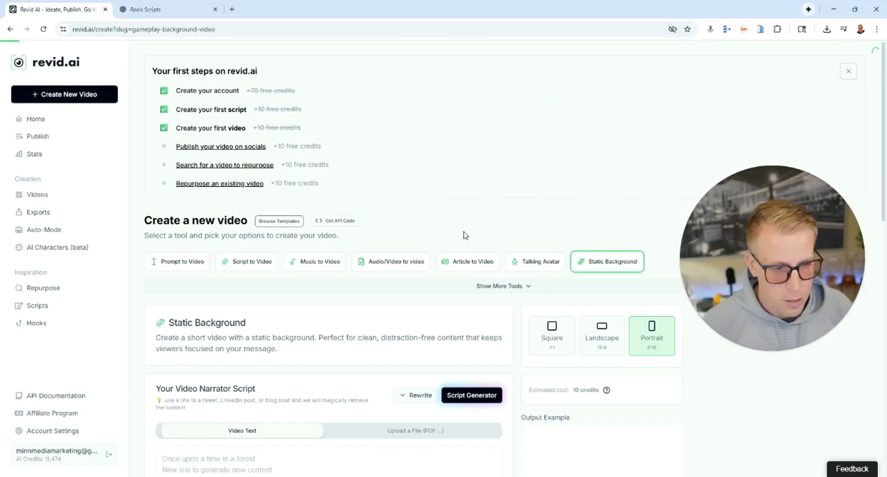
scroll(363, 271, "down", 3)
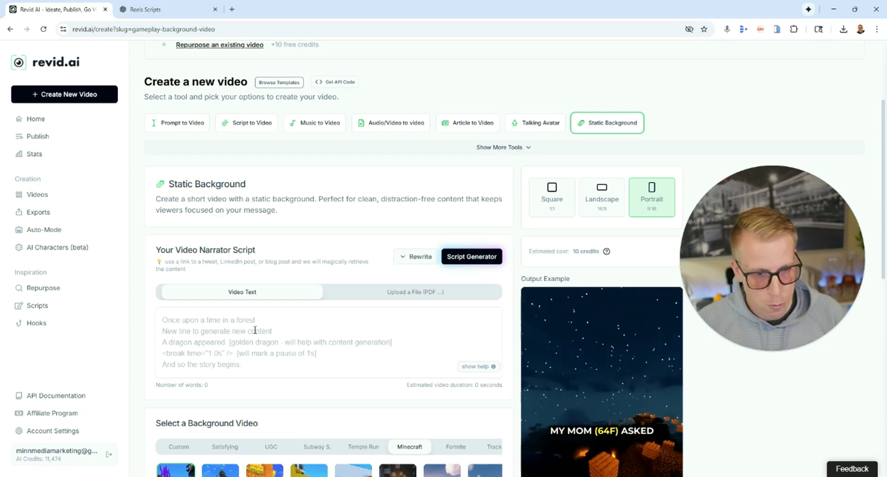
scroll(255, 330, "down", 3)
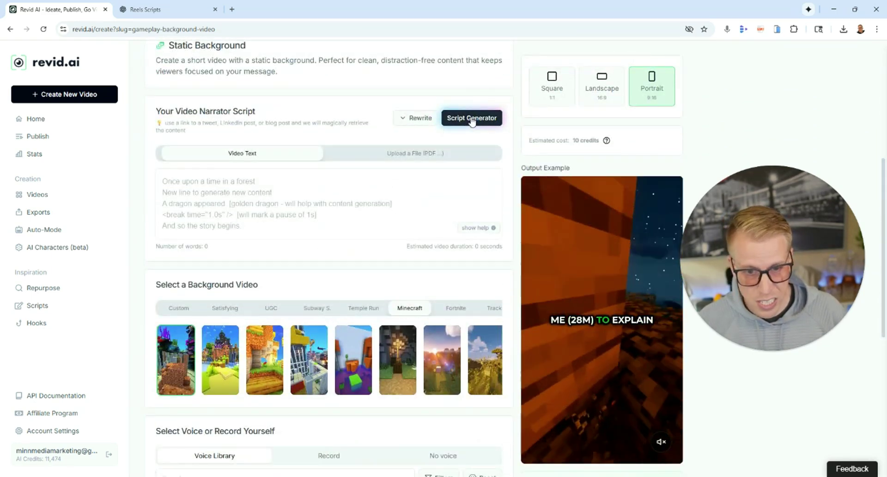
scroll(141, 222, "down", 1)
scroll(141, 222, "down", 2)
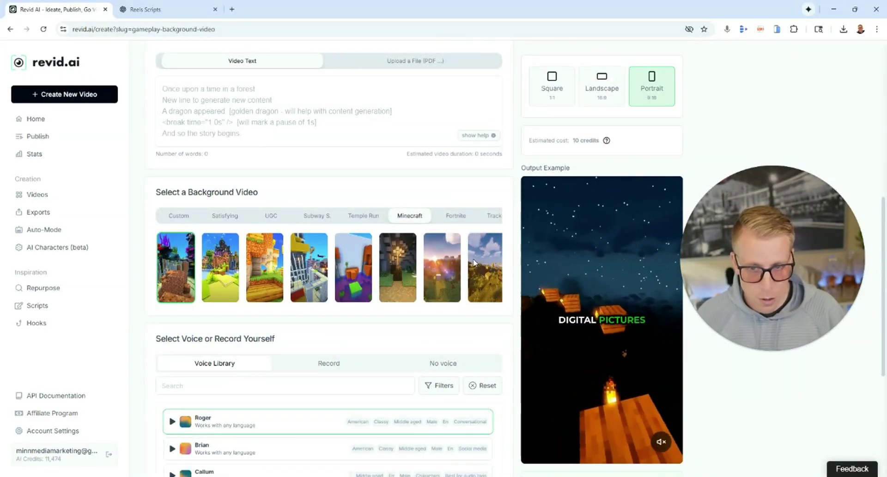
scroll(140, 353, "down", 3)
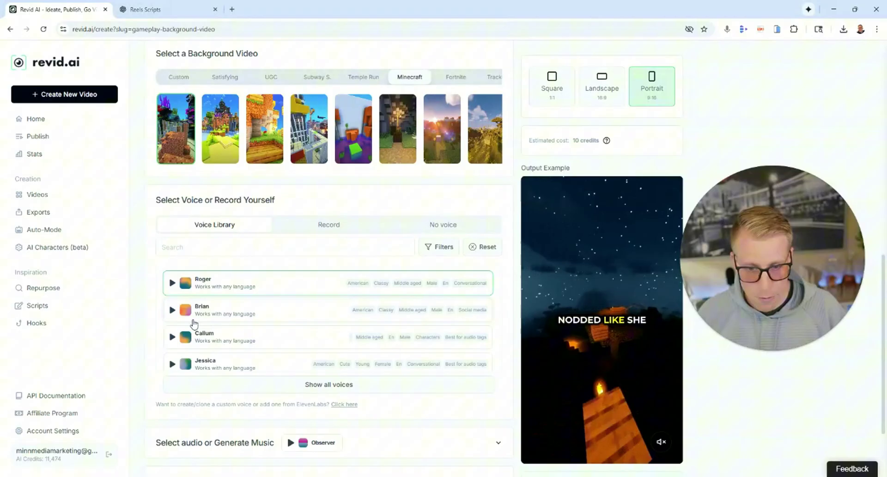
scroll(188, 324, "down", 2)
scroll(264, 413, "up", 1)
scroll(264, 413, "up", 3)
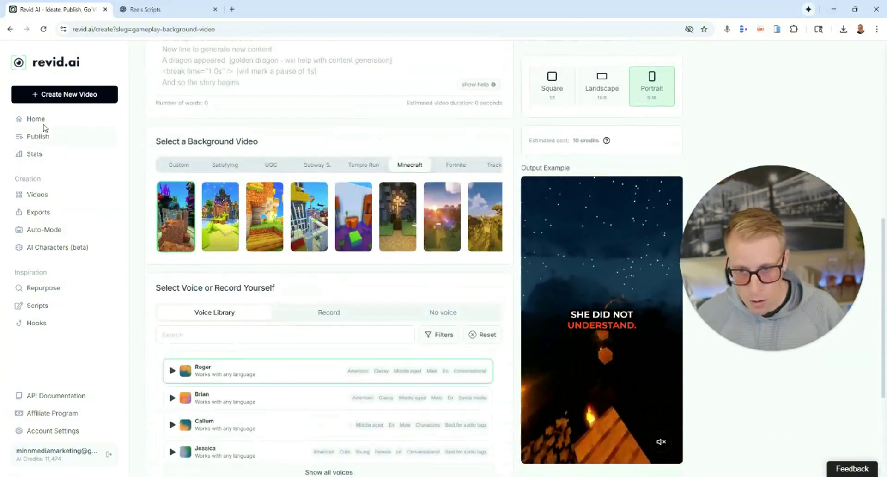
left_click(34, 119)
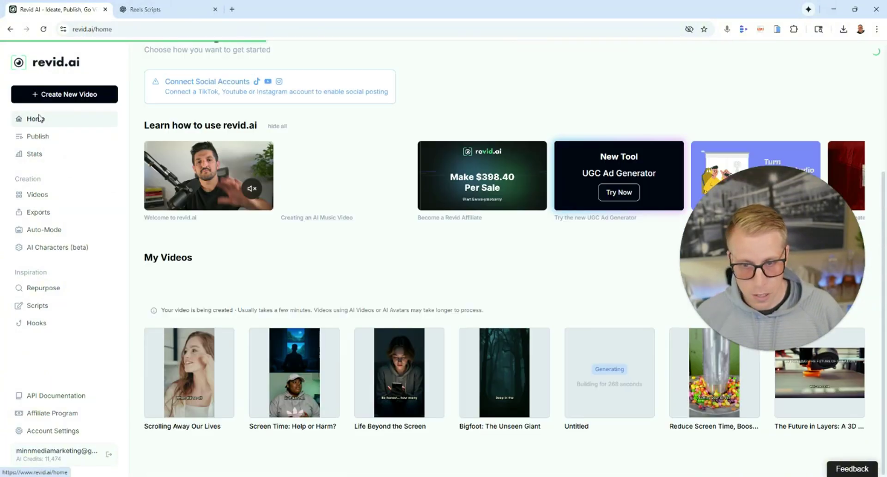
Step: From Videos, open 'Reduce Screen Time, Boost Happiness' in the editor, then go back to projects
left_click(56, 202)
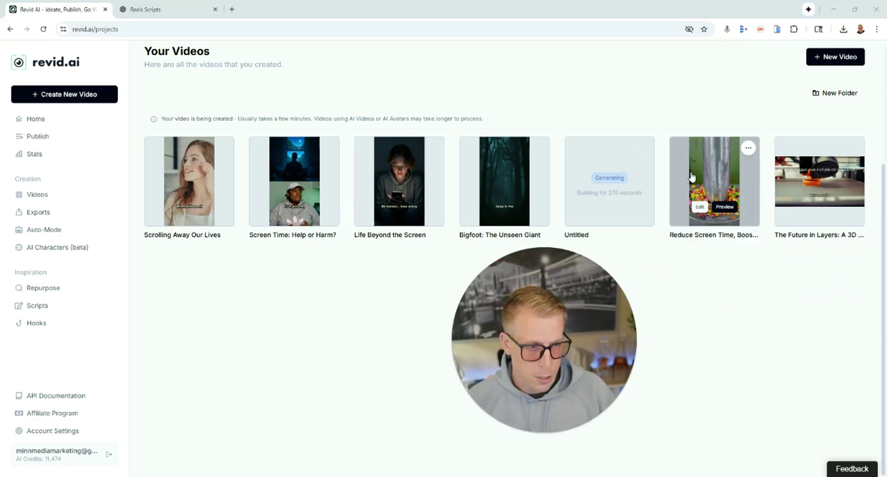
left_click(699, 206)
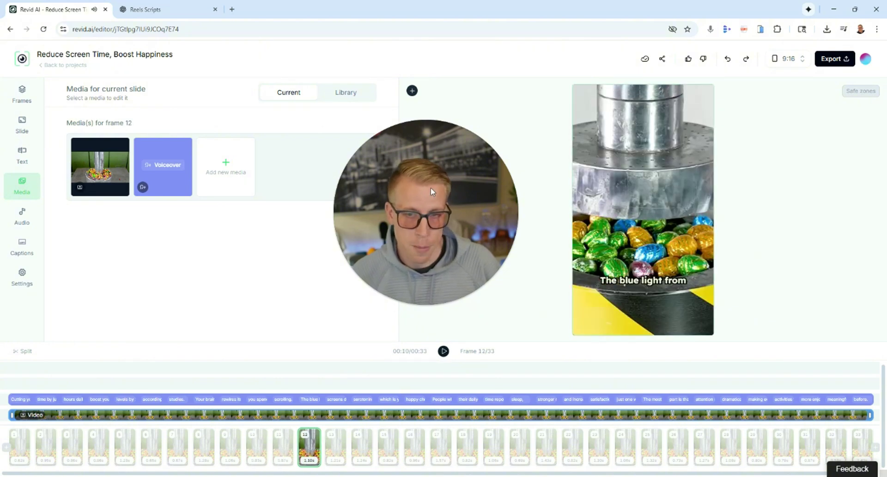
left_click(59, 65)
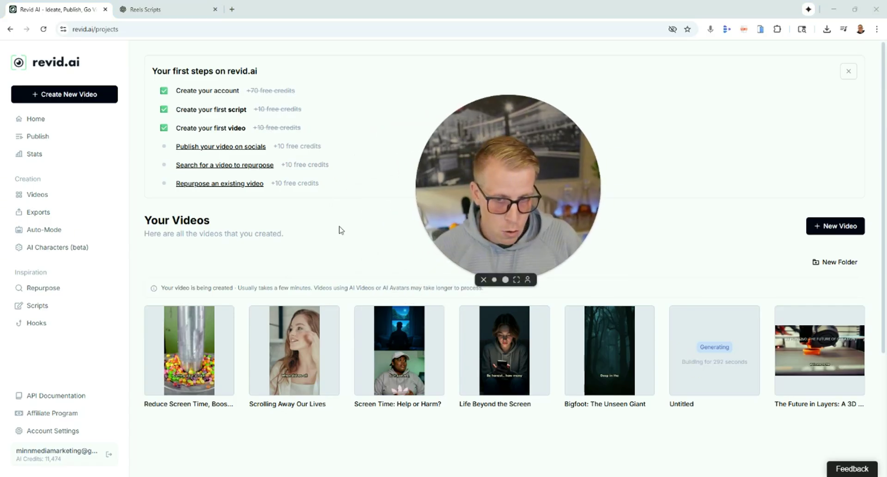
Step: From the home dashboard, start a new video using the Article to Video tool
left_click(45, 119)
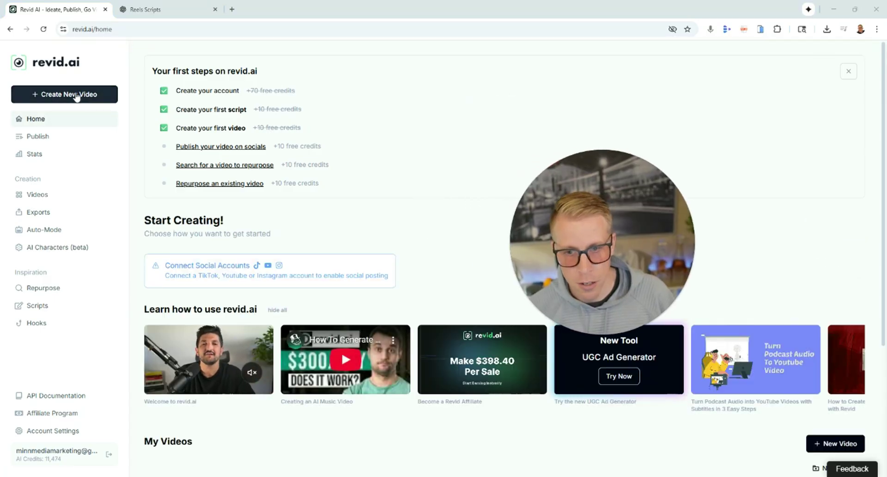
left_click(77, 95)
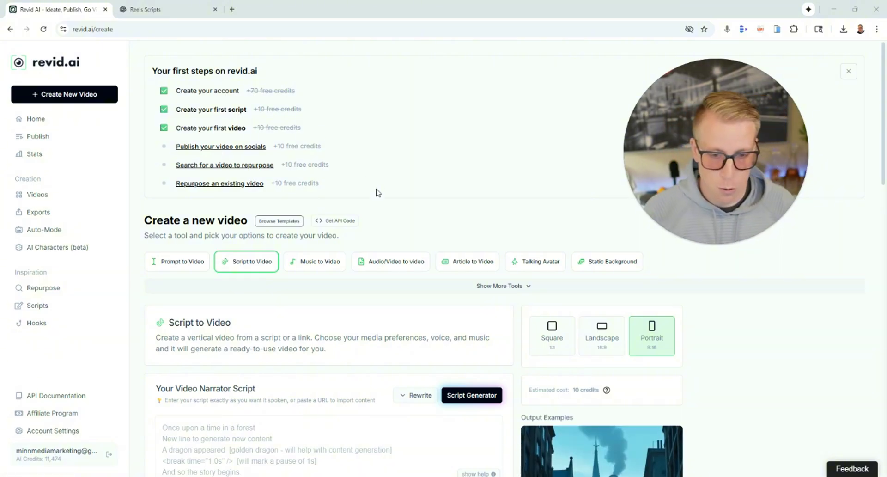
scroll(330, 181, "down", 2)
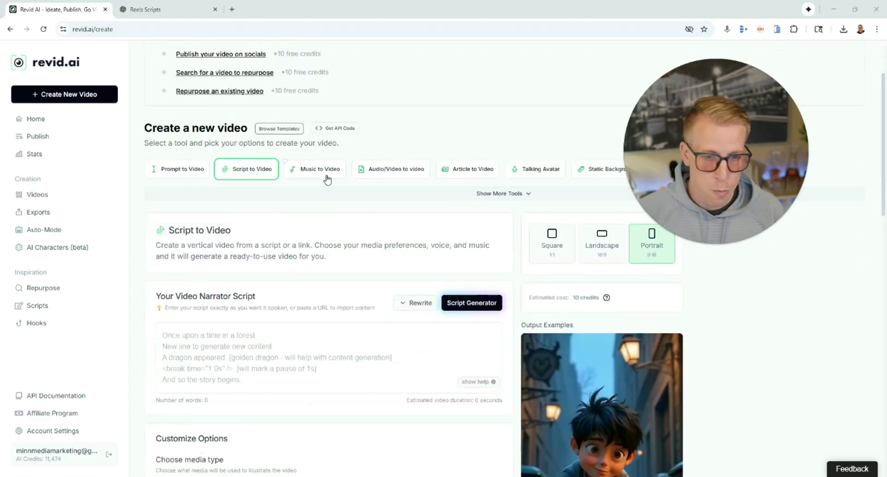
left_click(466, 169)
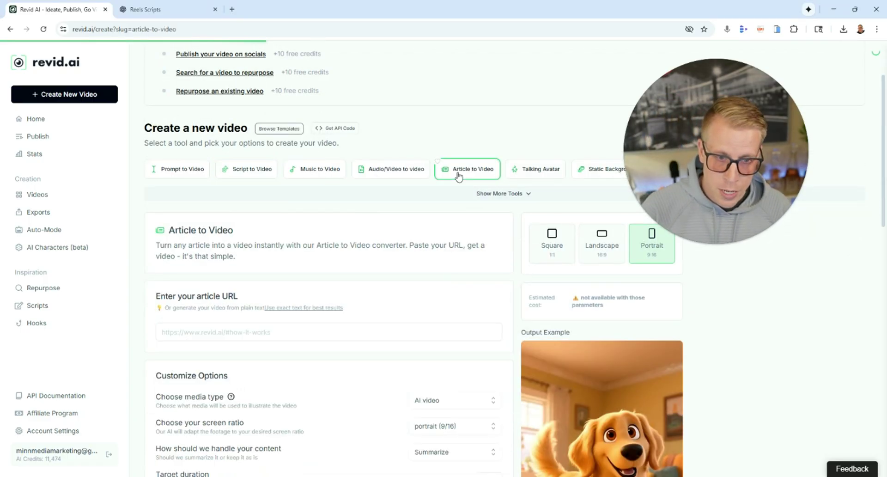
scroll(205, 335, "down", 2)
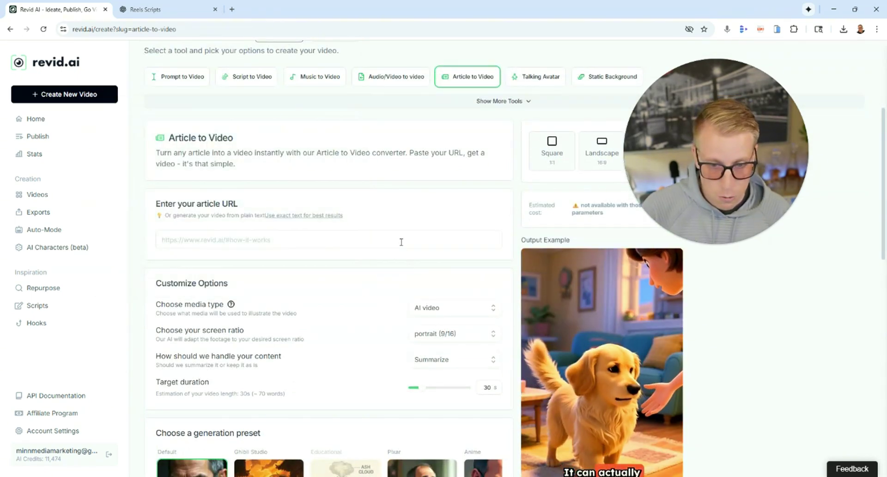
left_click_drag(702, 217, 667, 220)
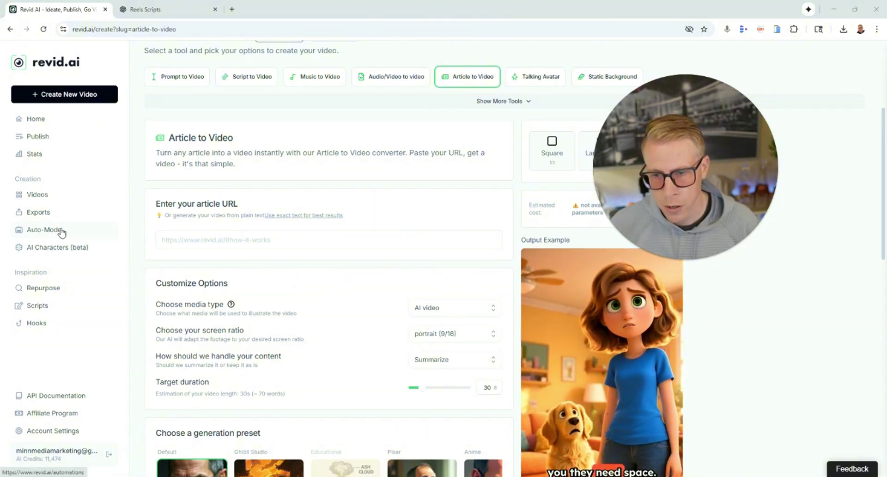
Step: Look through the AI Characters, Repurpose and Scripts pages
left_click(60, 247)
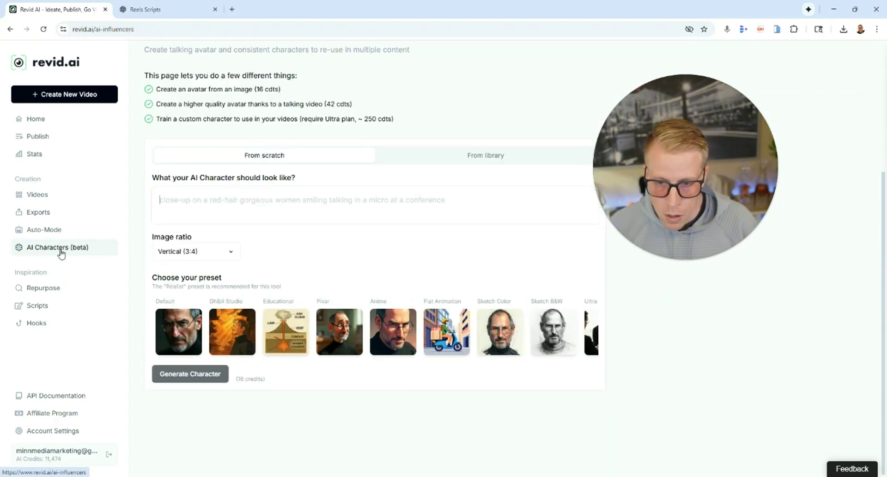
left_click(59, 289)
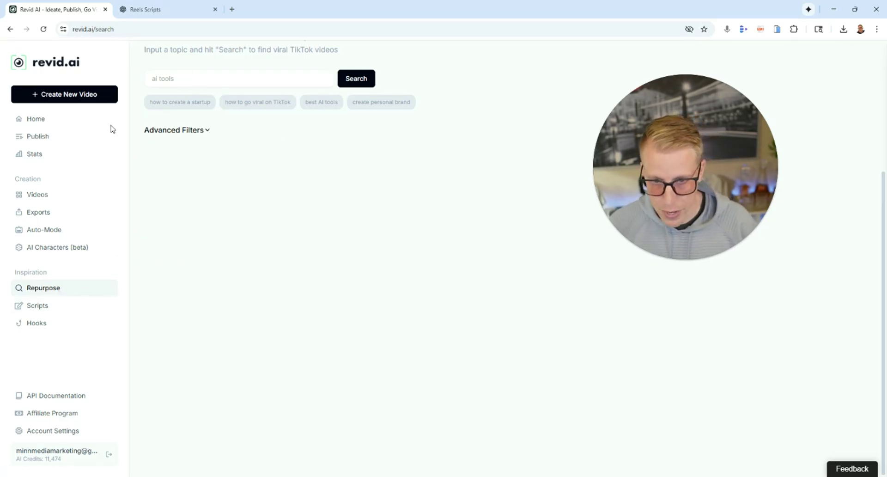
left_click(61, 310)
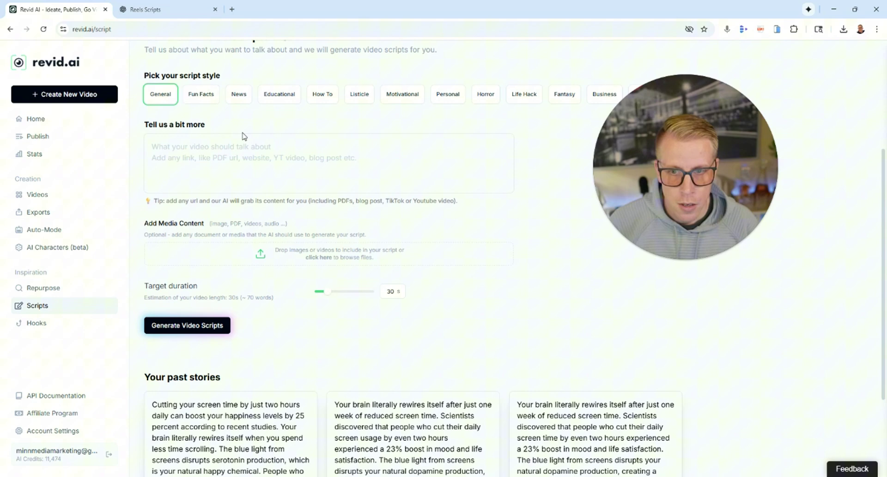
mouse_move(679, 252)
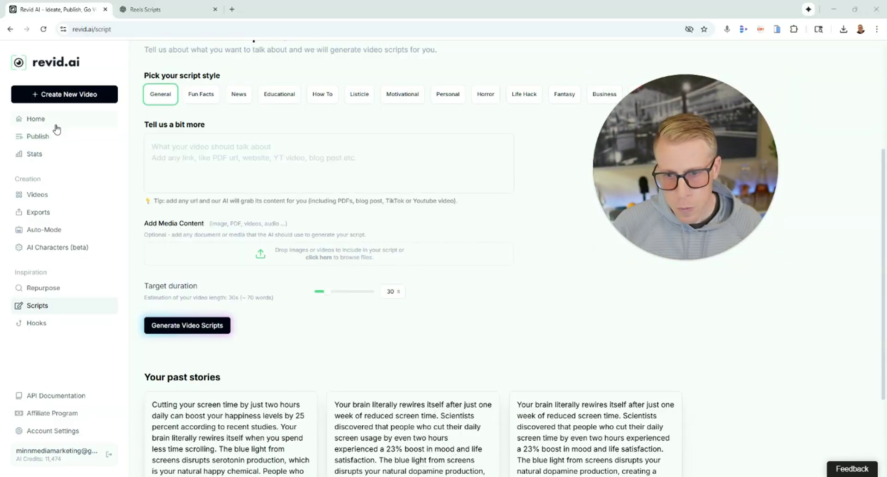
Step: Back on Home, open the '5 Easy Ways to Save Money' video in the editor
left_click(56, 121)
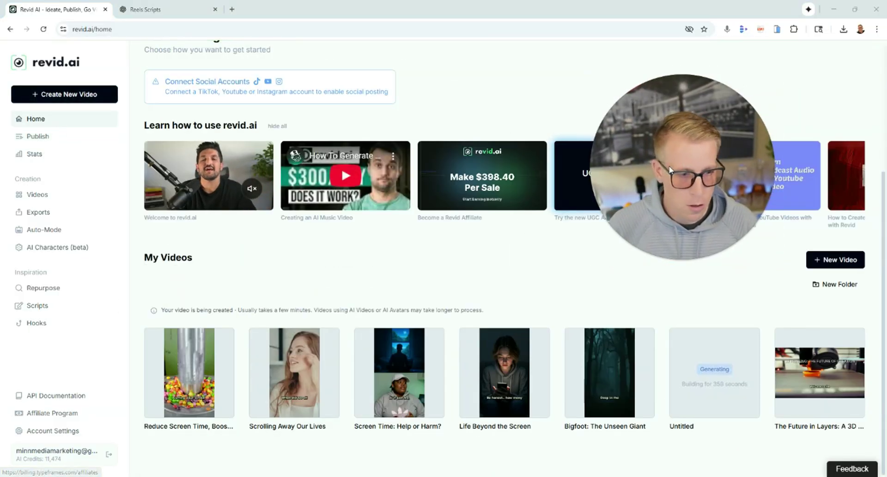
left_click_drag(670, 170, 527, 173)
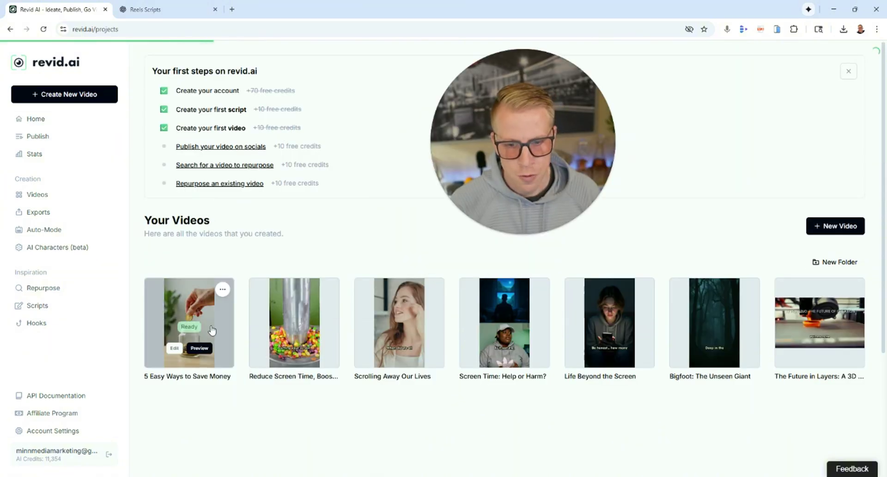
left_click(211, 328)
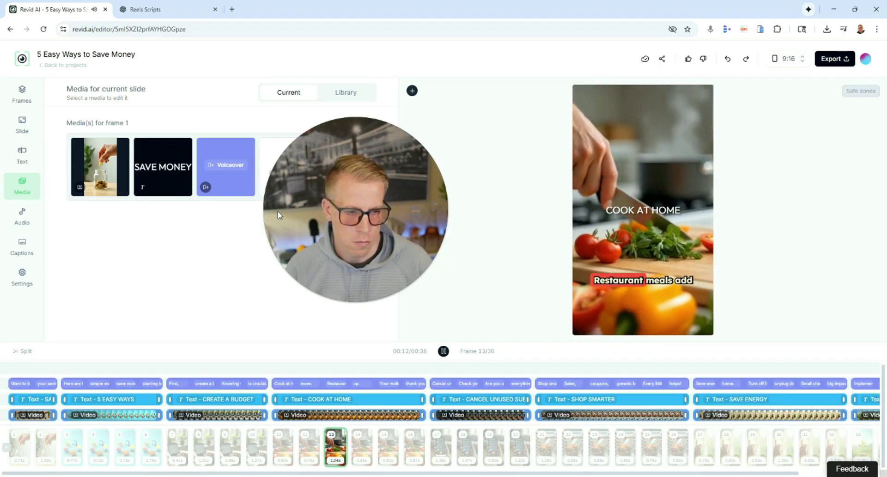
Step: Pause the preview at frame 17, the 'Cancel Unused Subscriptions' slide at 15 seconds
left_click(443, 352)
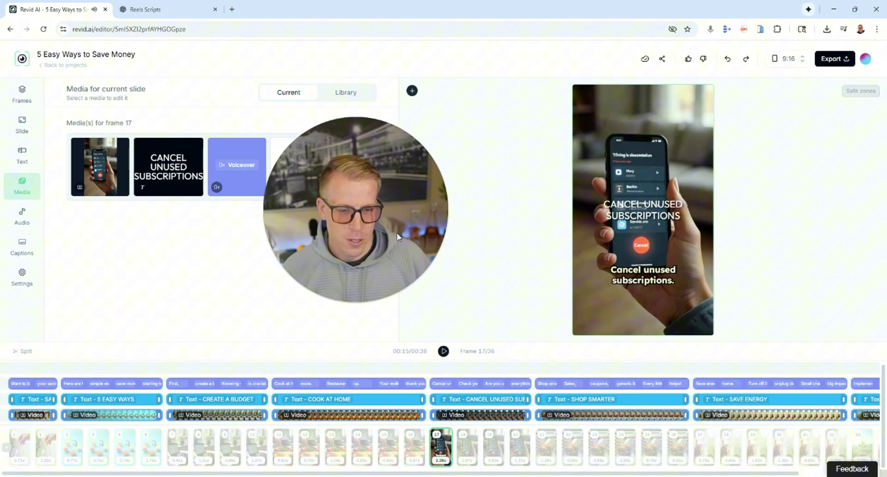
mouse_move(367, 305)
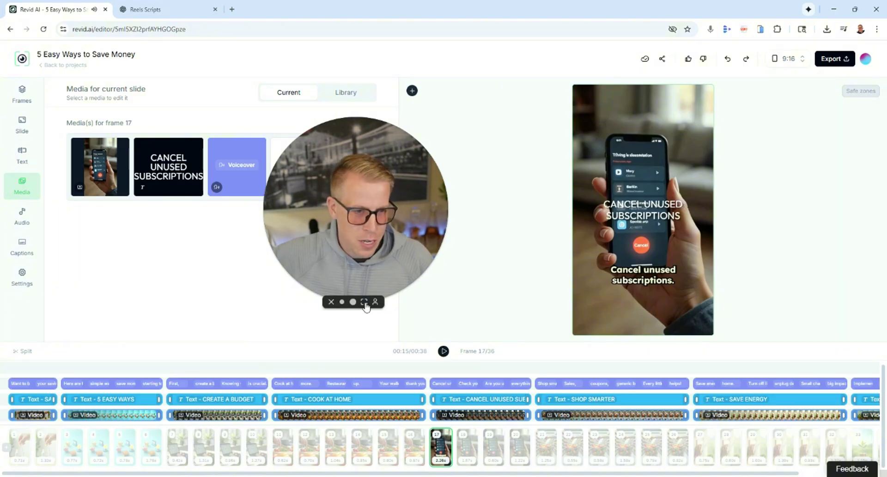